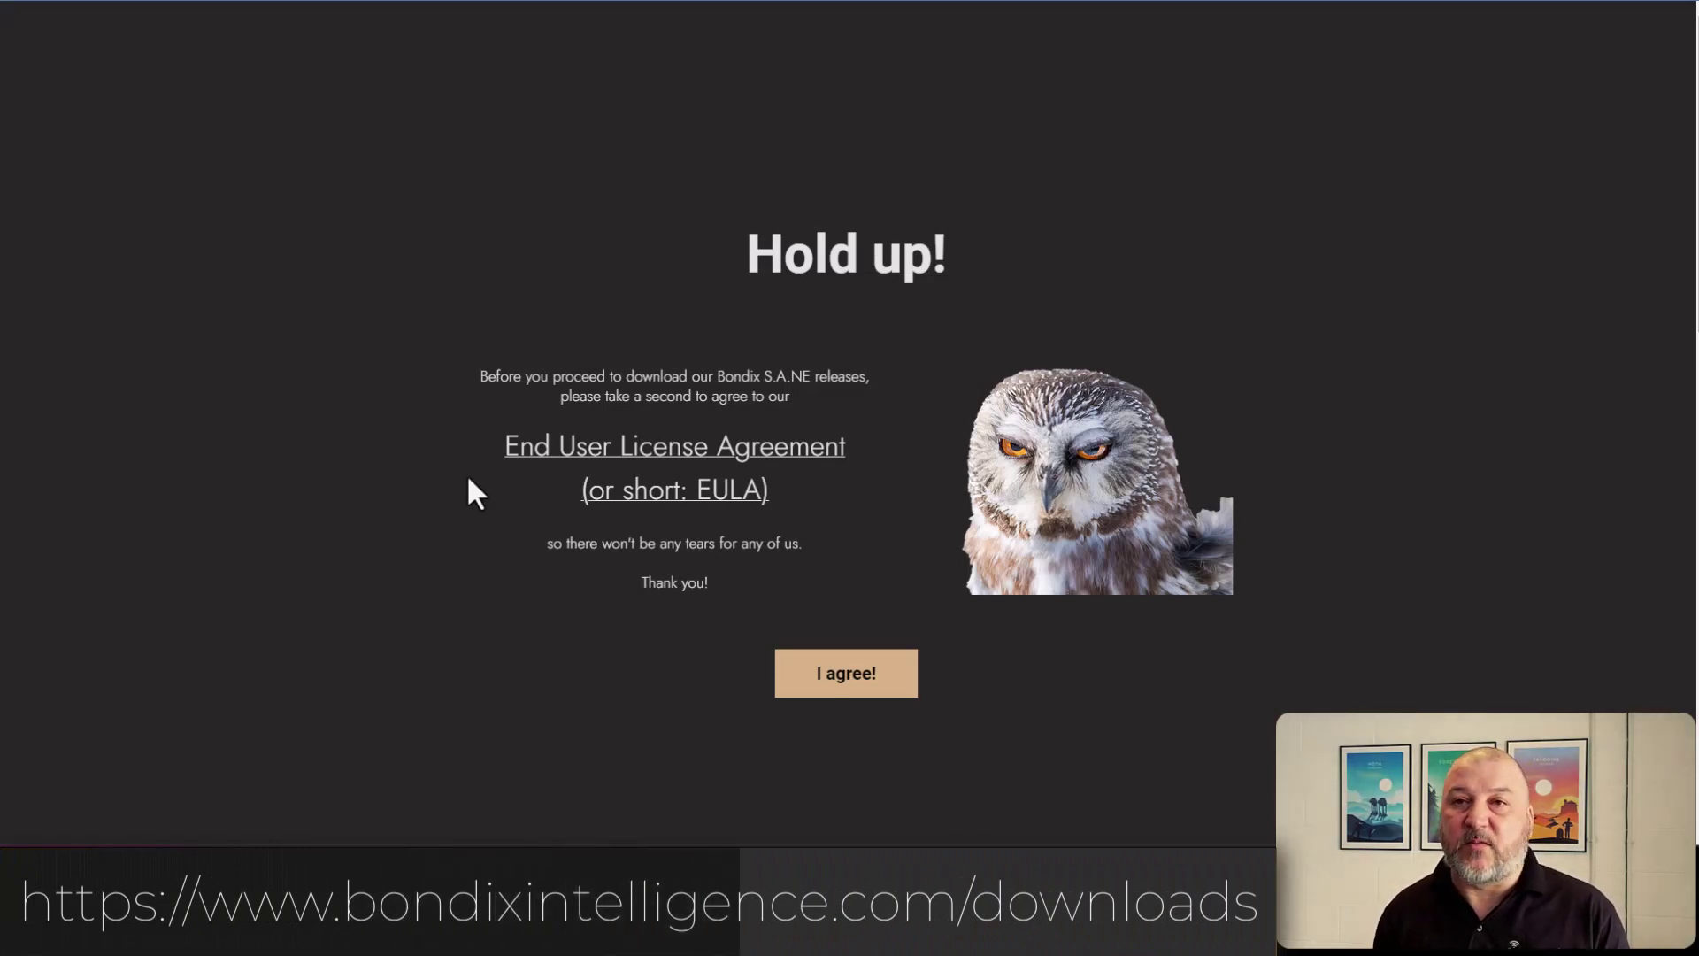
# Accept the Bondix EULA and list RUTX Series saneclient-1.24.1 builds, marking firmware 7.06.3
pyautogui.click(838, 683)
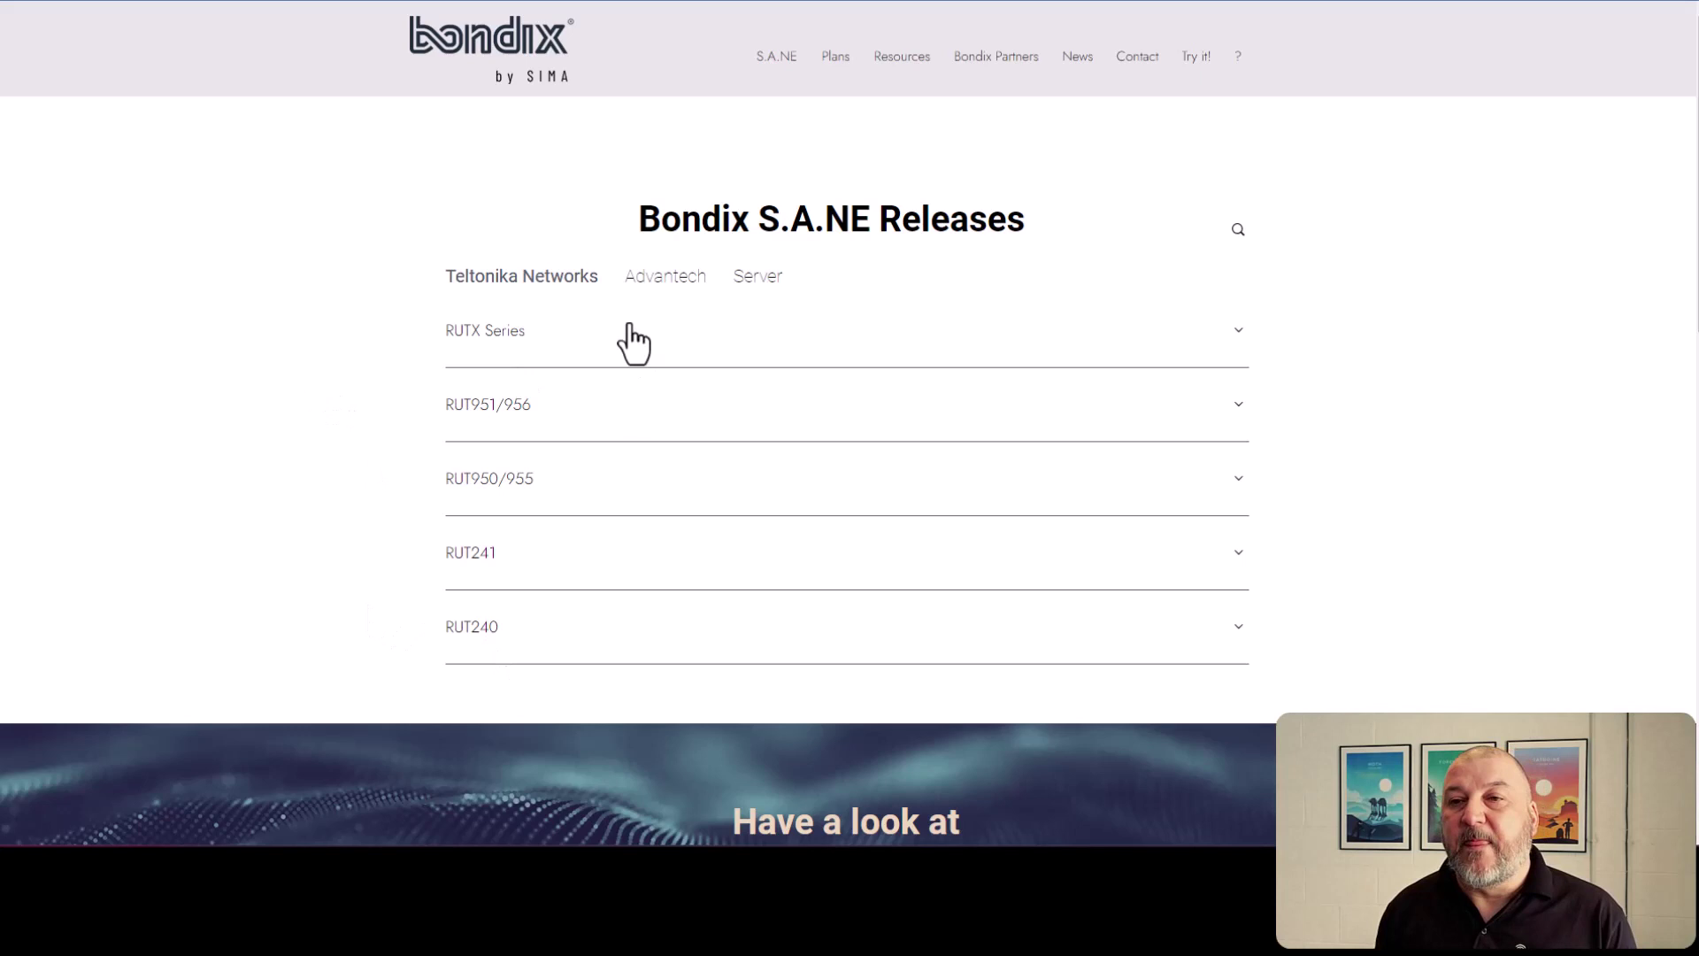
pyautogui.click(502, 346)
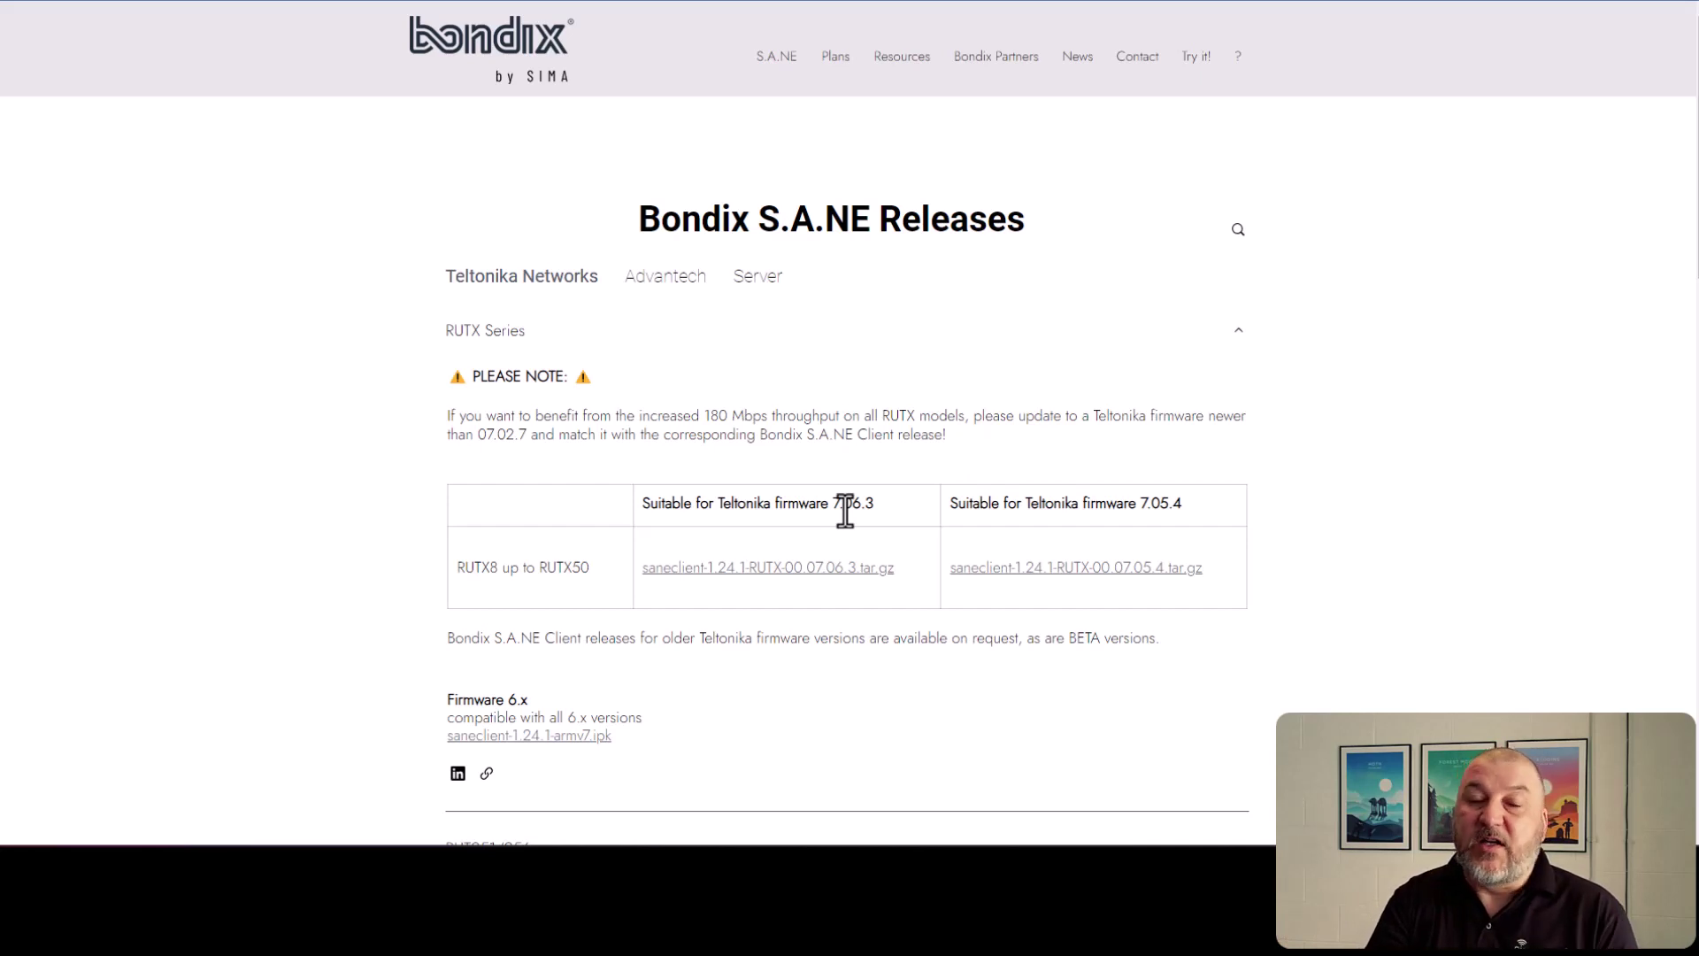
pyautogui.click(806, 584)
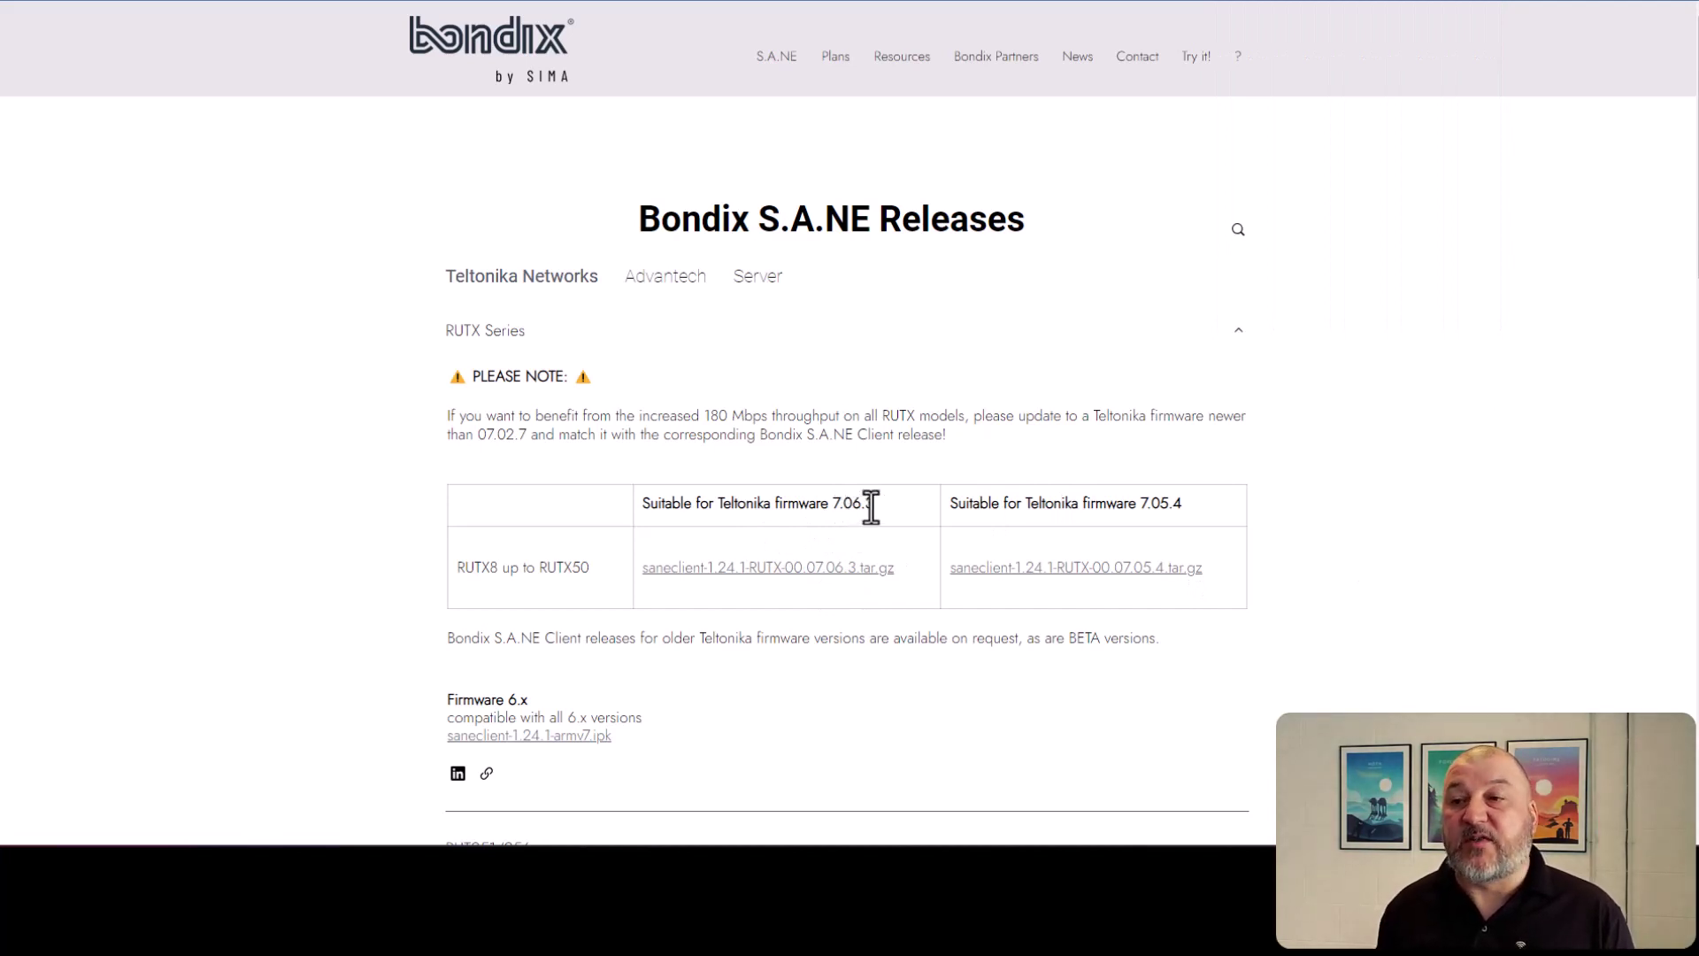
pyautogui.moveTo(873, 506); pyautogui.dragTo(835, 503)
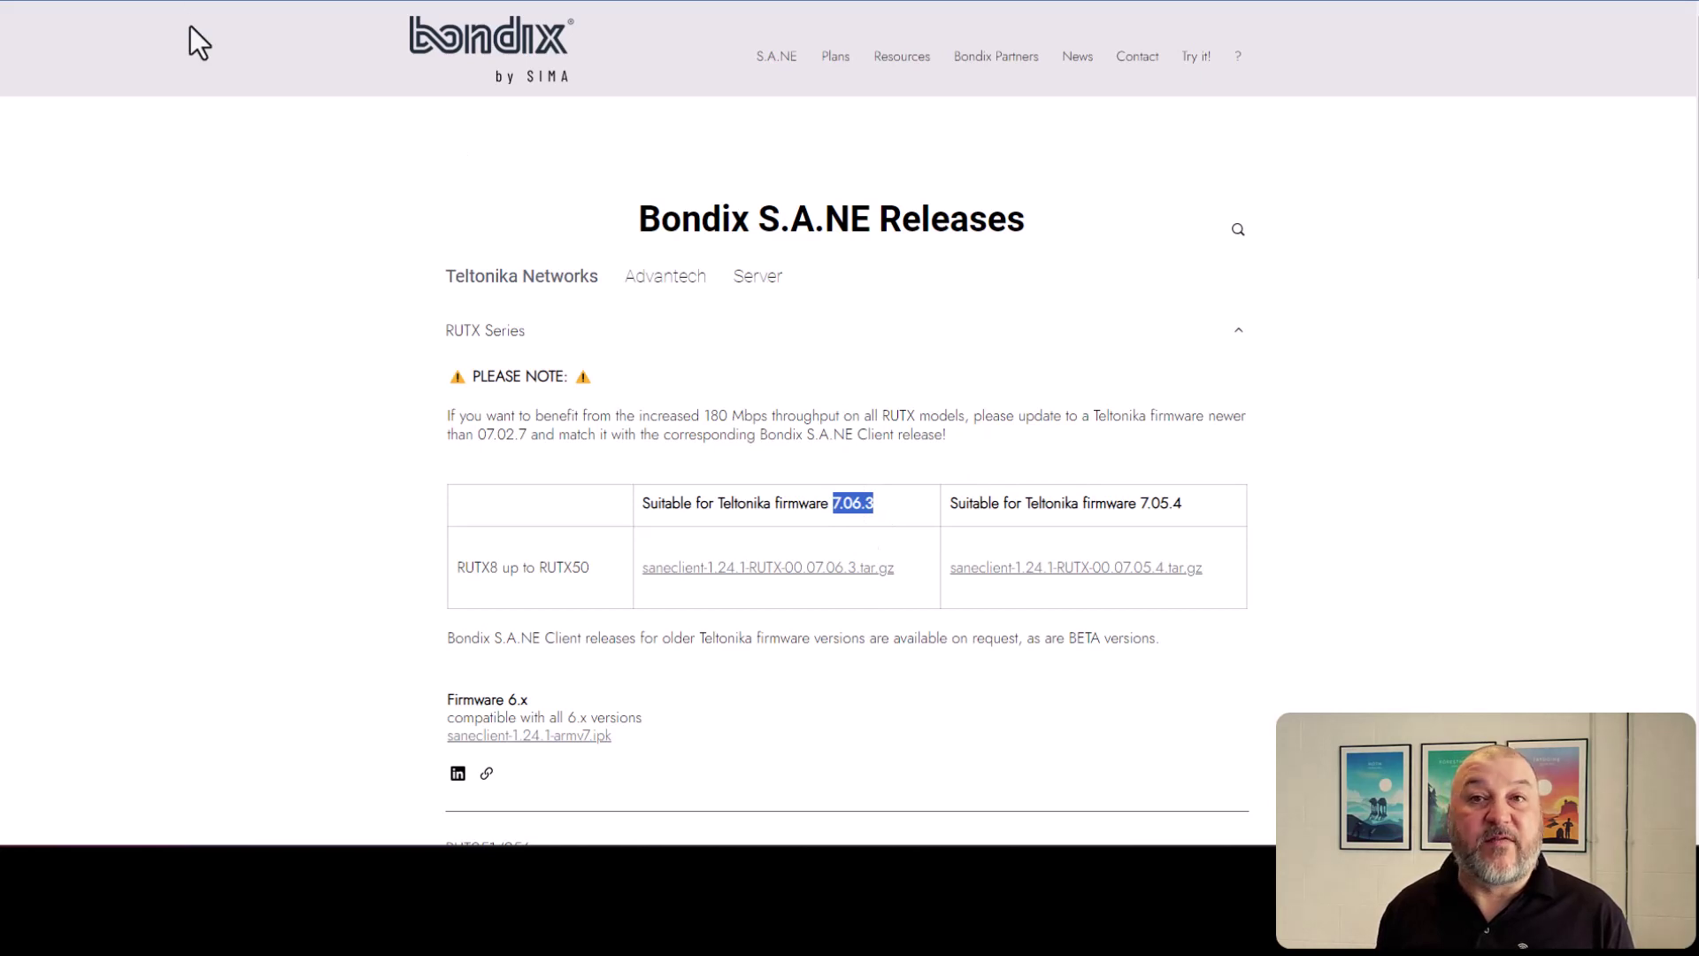
# Compare the router's RUTX_R_00.07.01.6 firmware on the Update Firmware page with Bondix's 7.06.3 requirement
pyautogui.hotkey('ctrl', 'Tab')
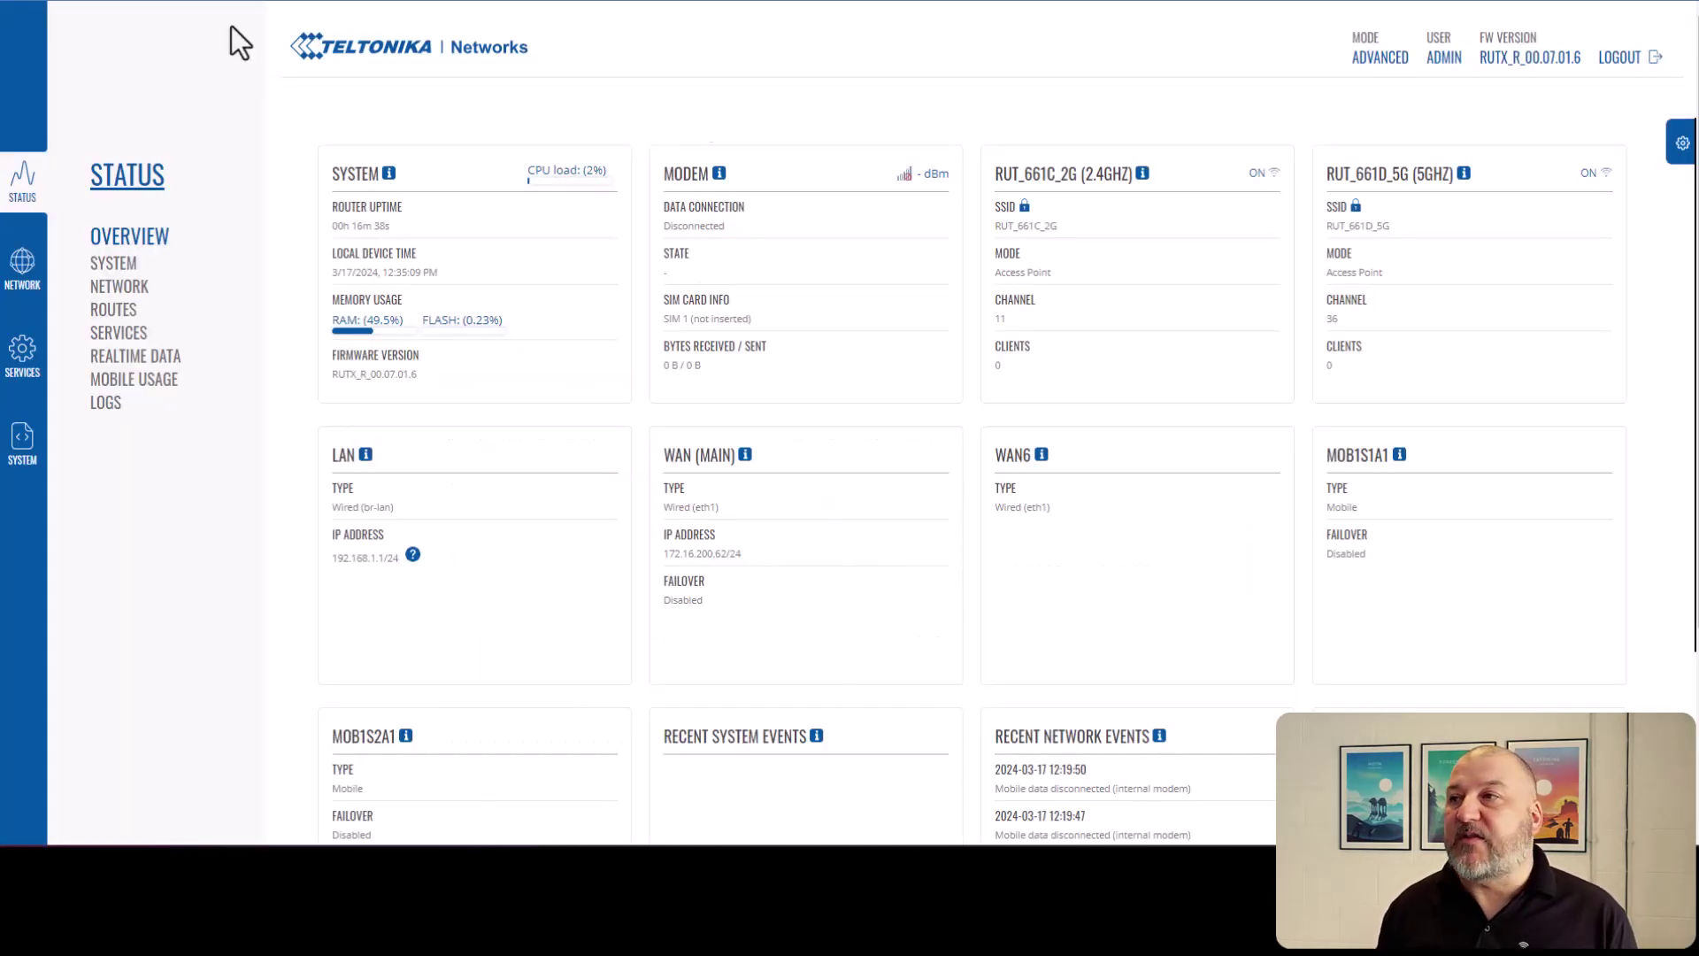
pyautogui.click(1519, 58)
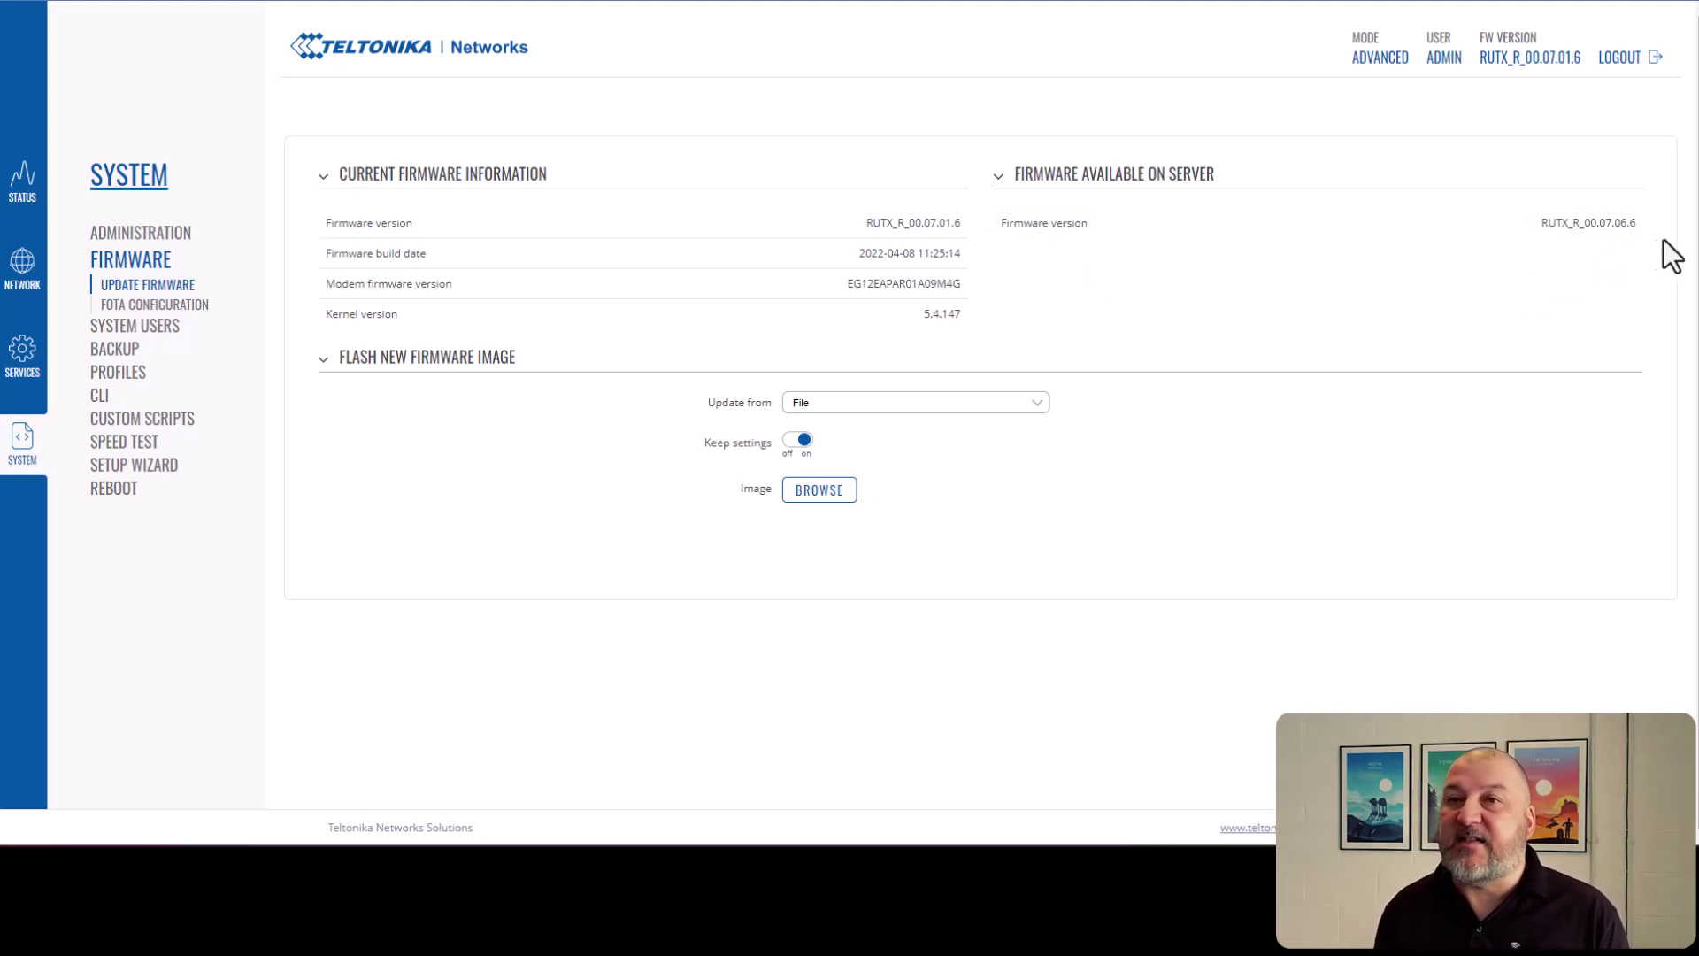
pyautogui.click(331, 2)
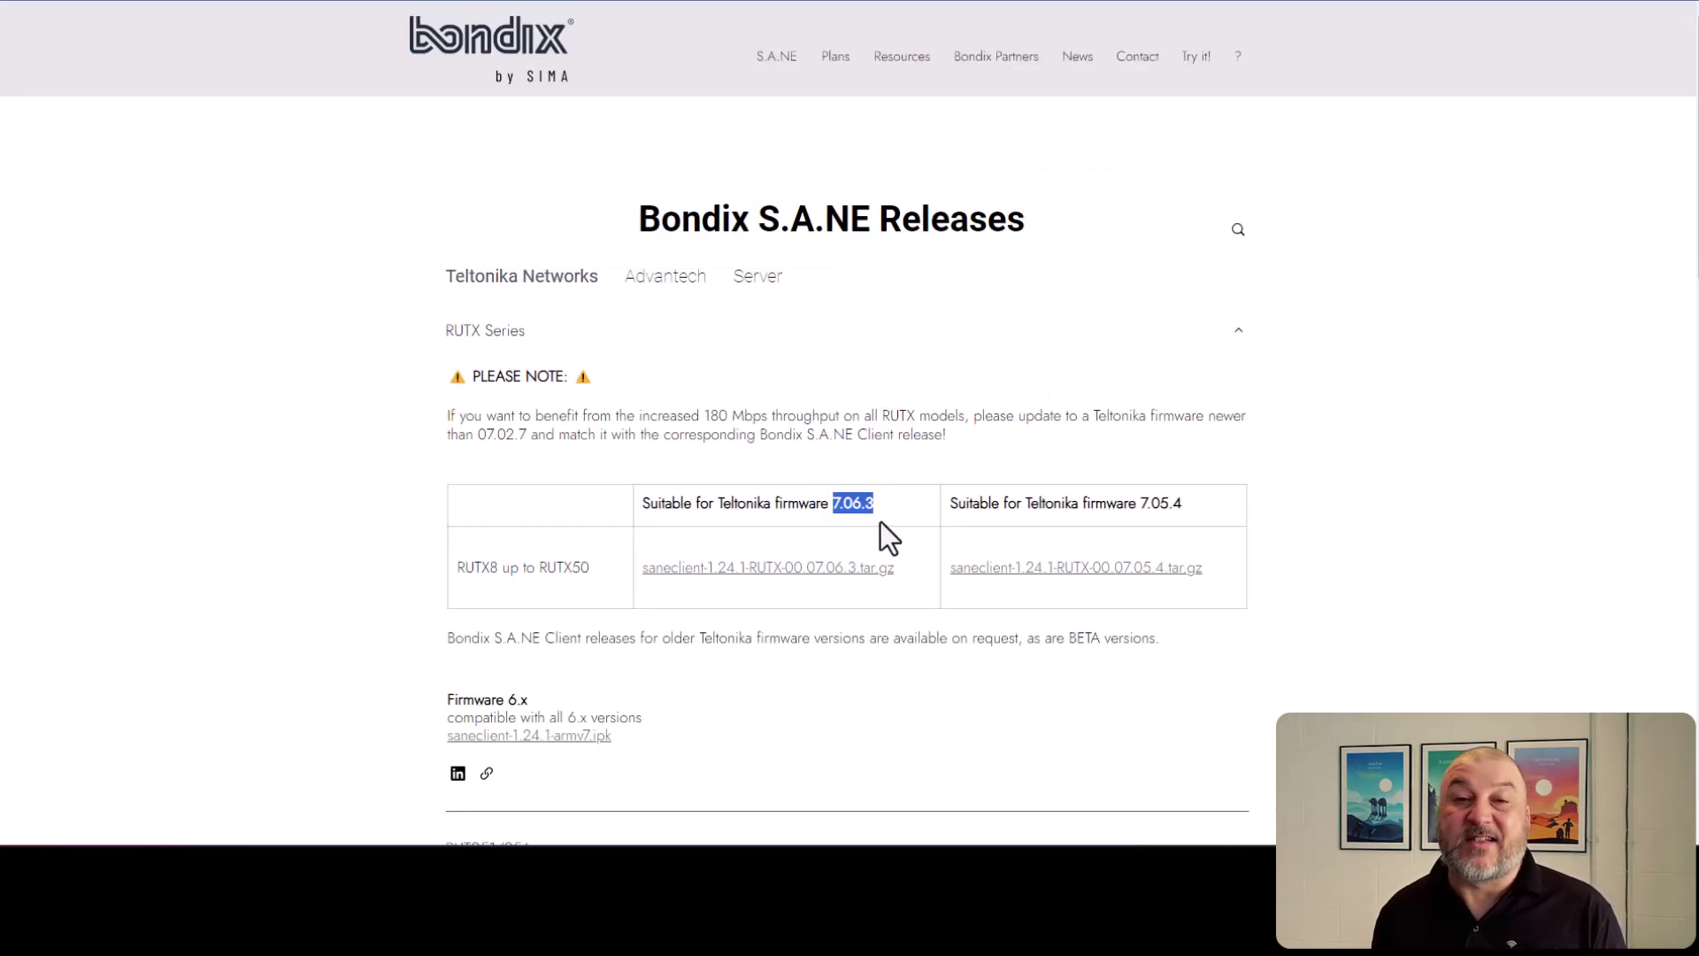
pyautogui.click(292, 2)
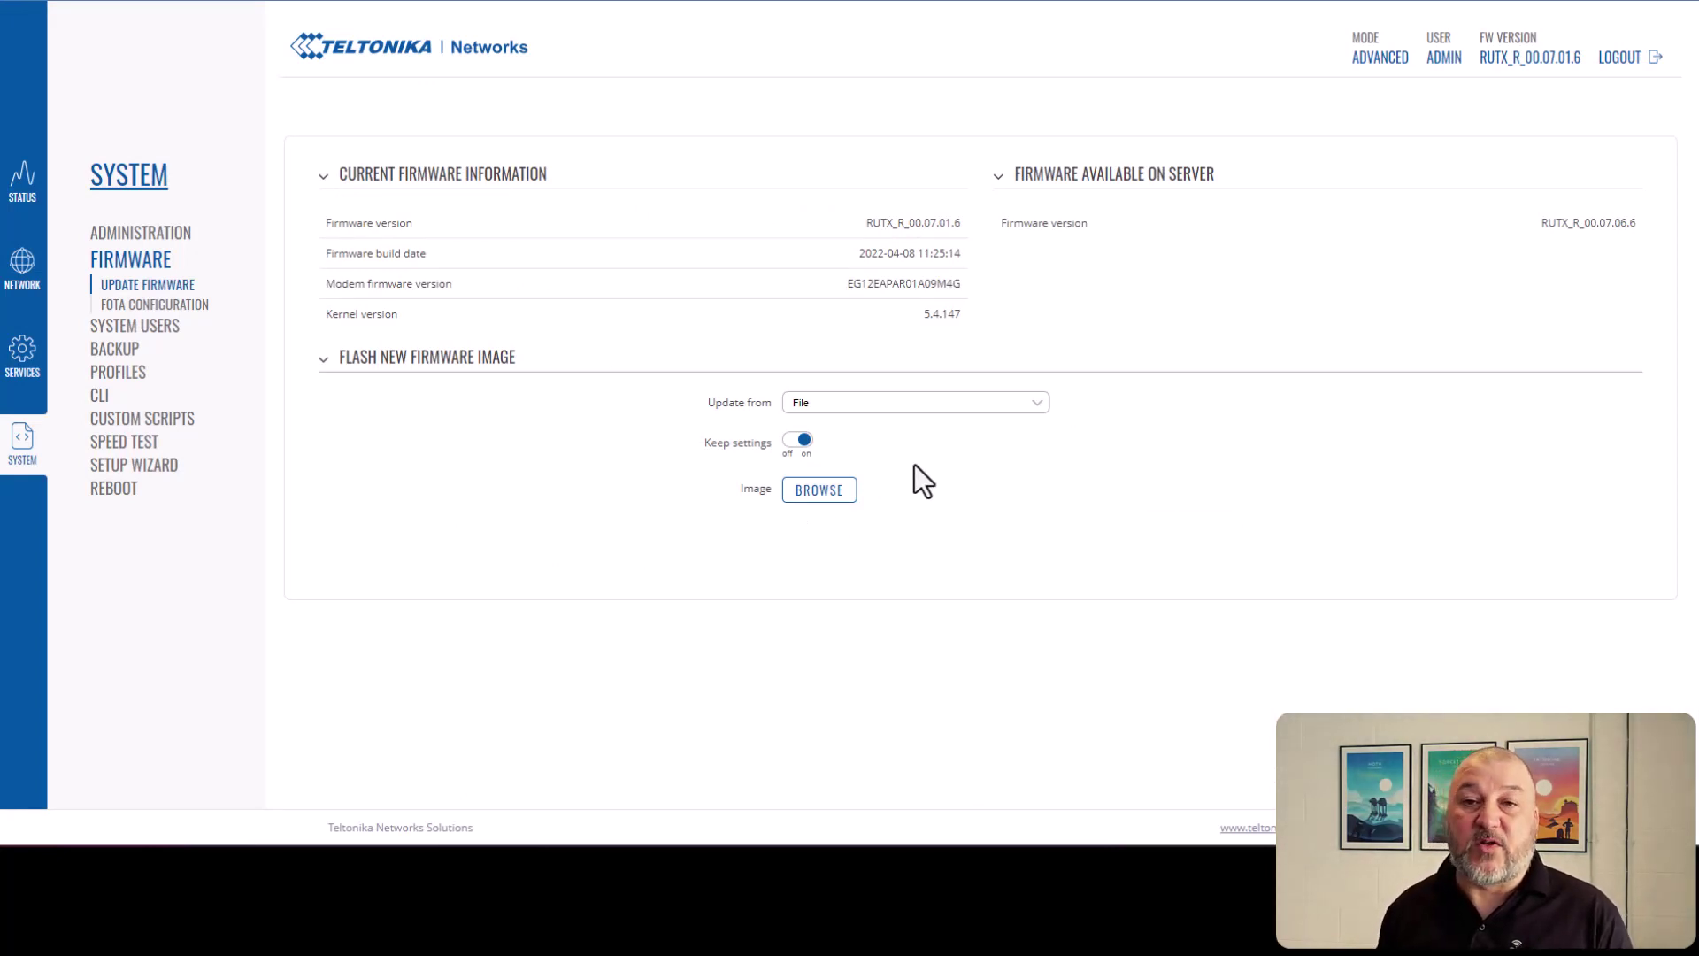
# Go to RUTX14 Firmware Downloads in the Teltonika Wiki and download RUTX_R_00.07.06.3_WEBUI.bin
pyautogui.click(399, 2)
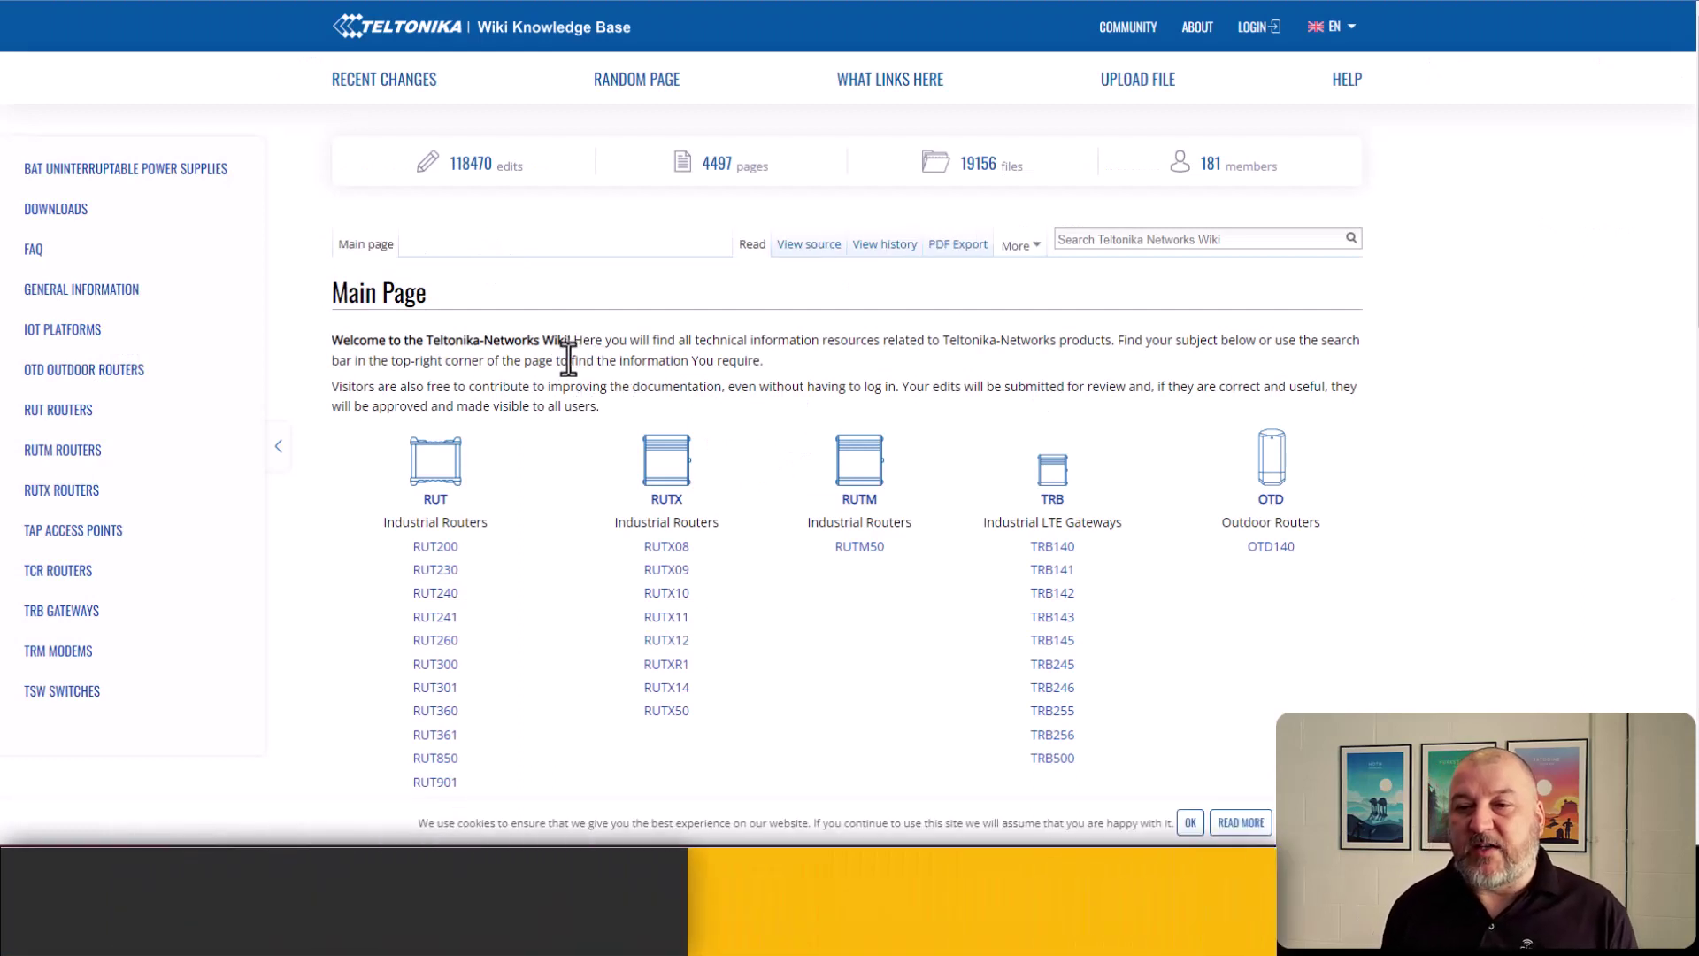
pyautogui.scroll(-1, 567, 356)
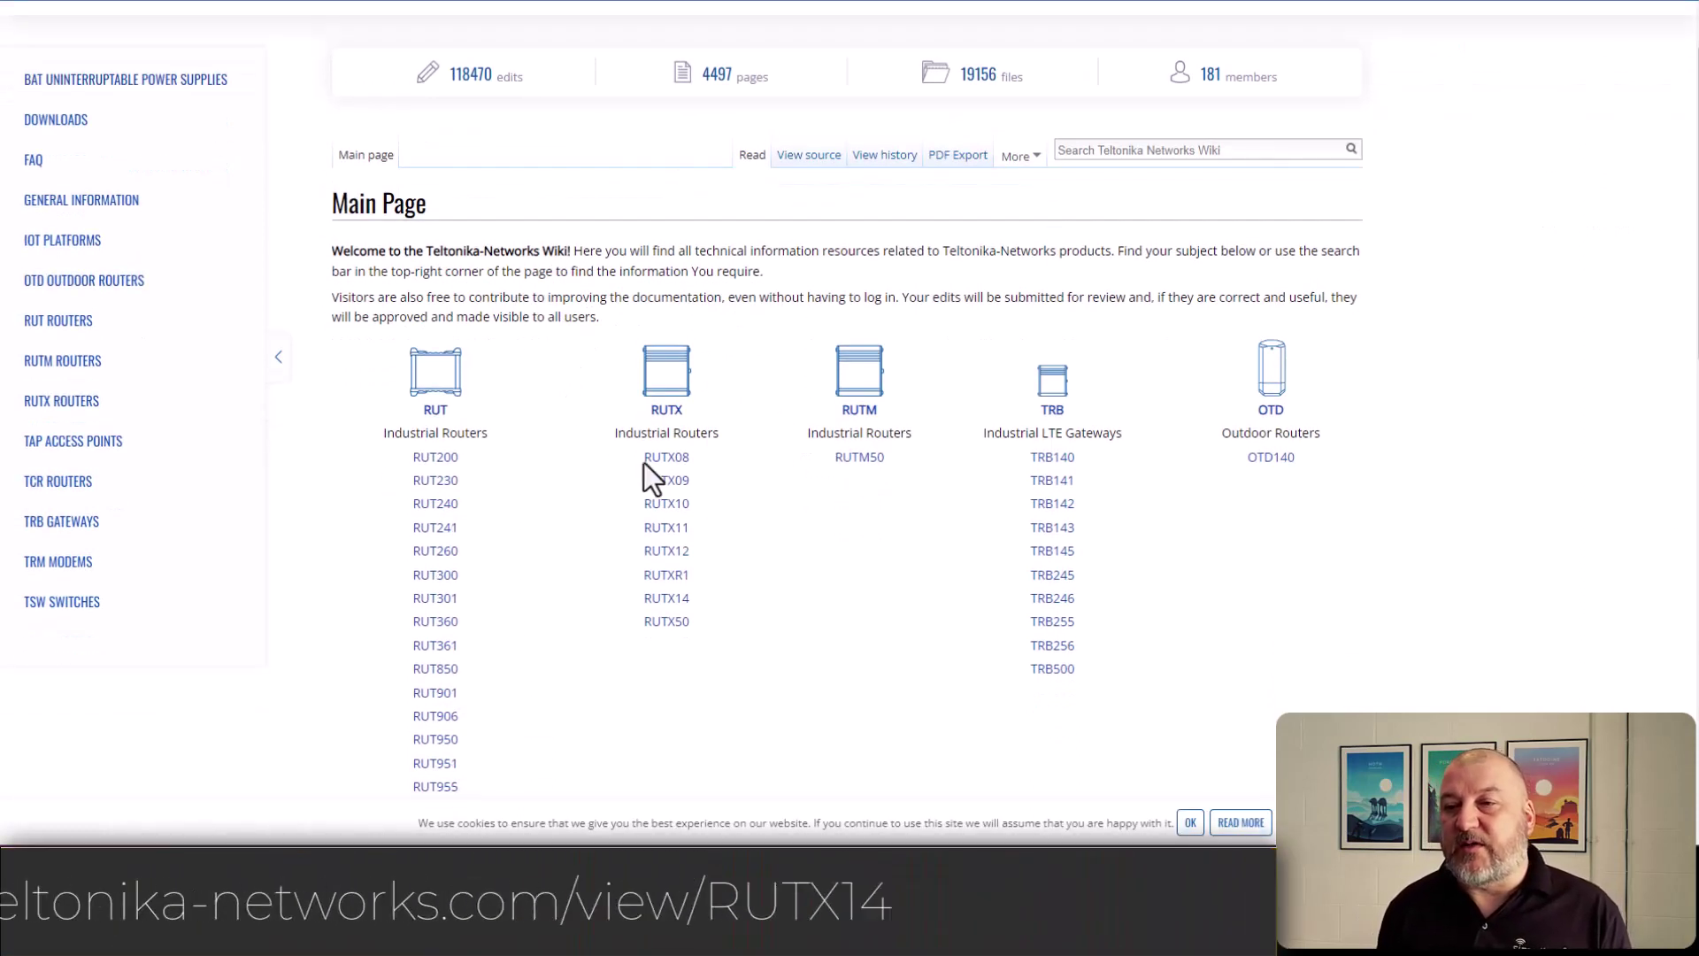
pyautogui.click(667, 600)
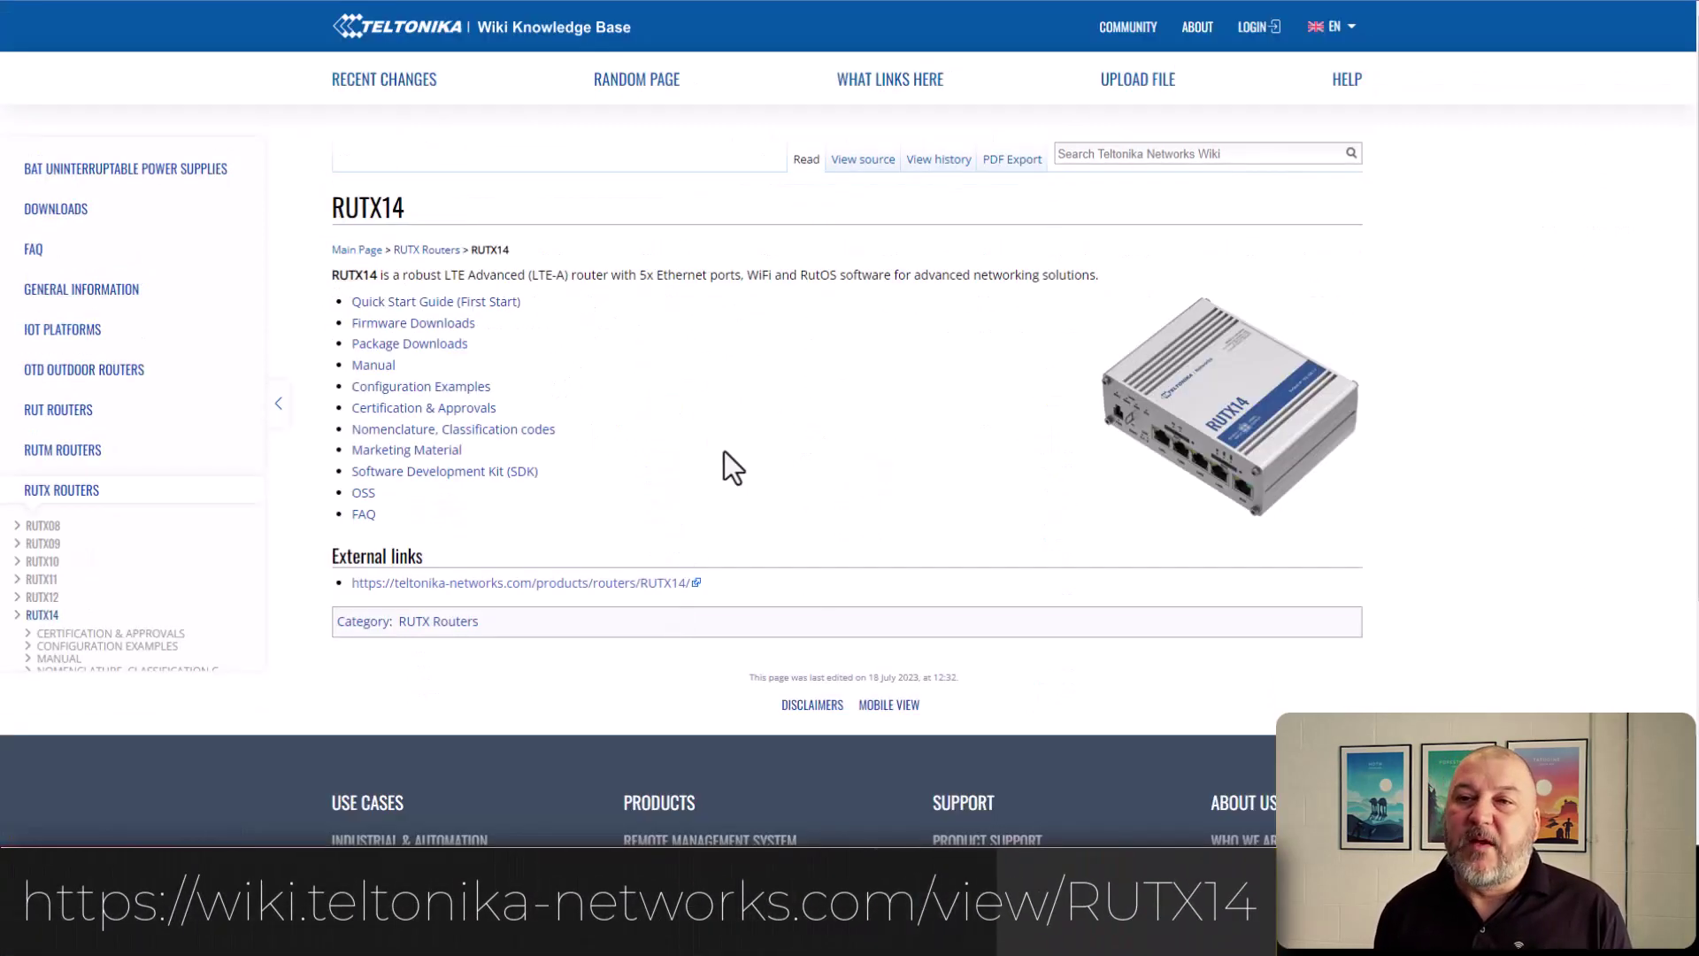
pyautogui.click(412, 329)
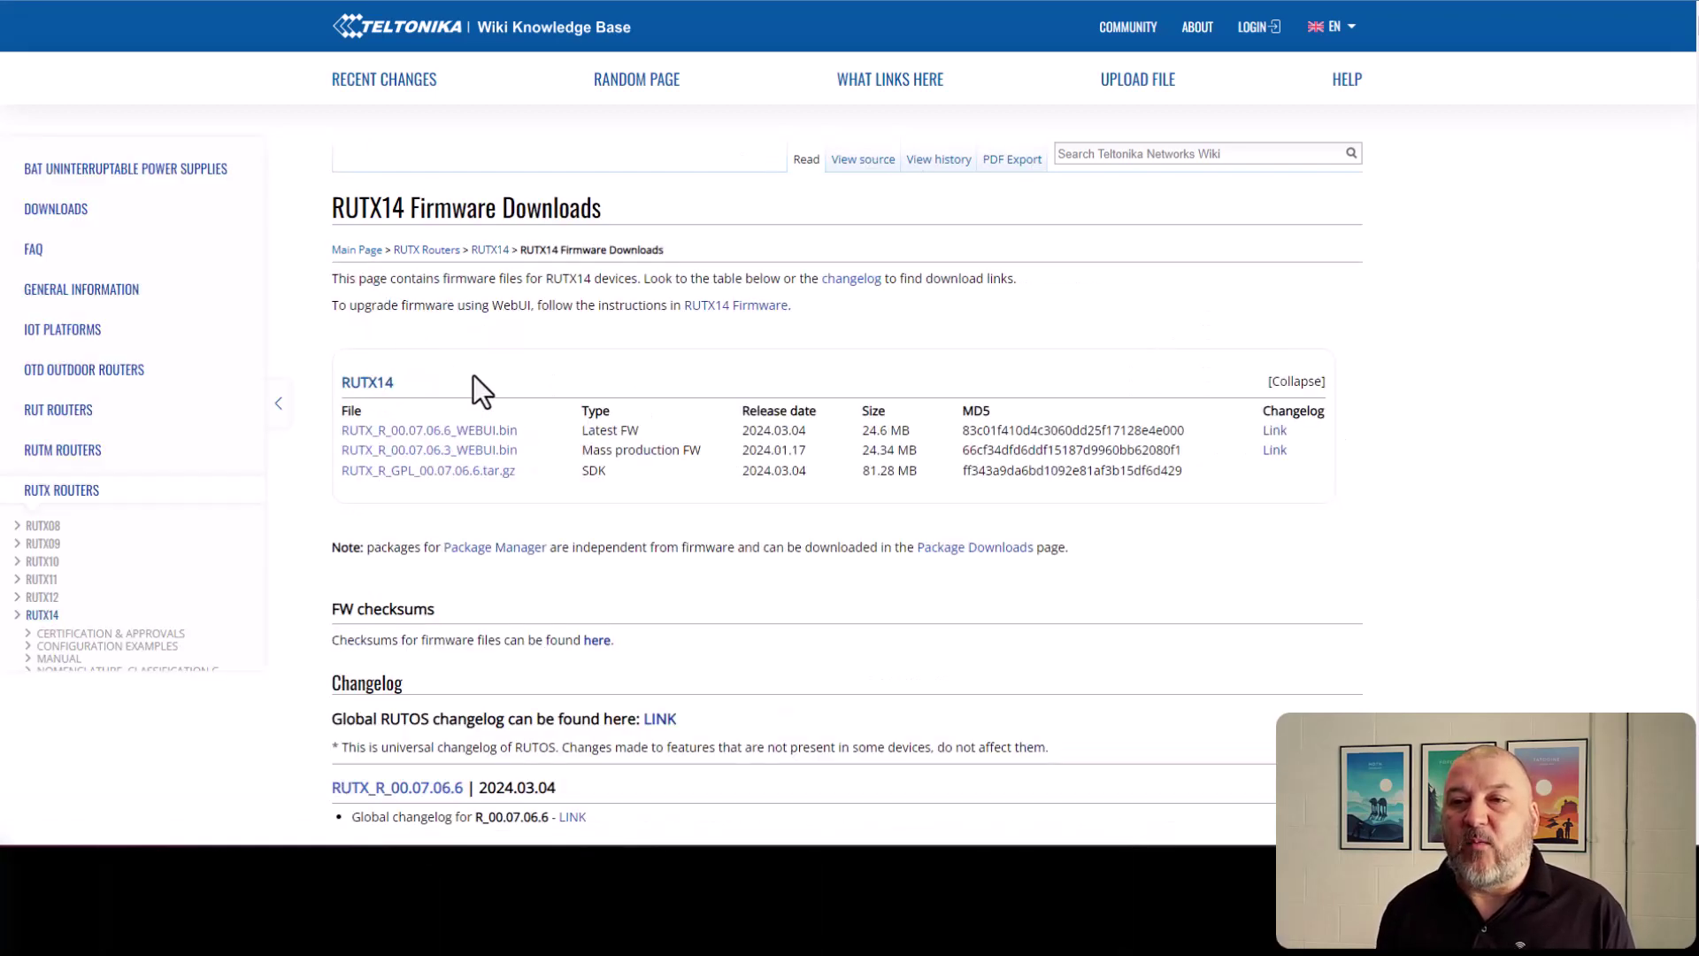
pyautogui.scroll(-4, 513, 417)
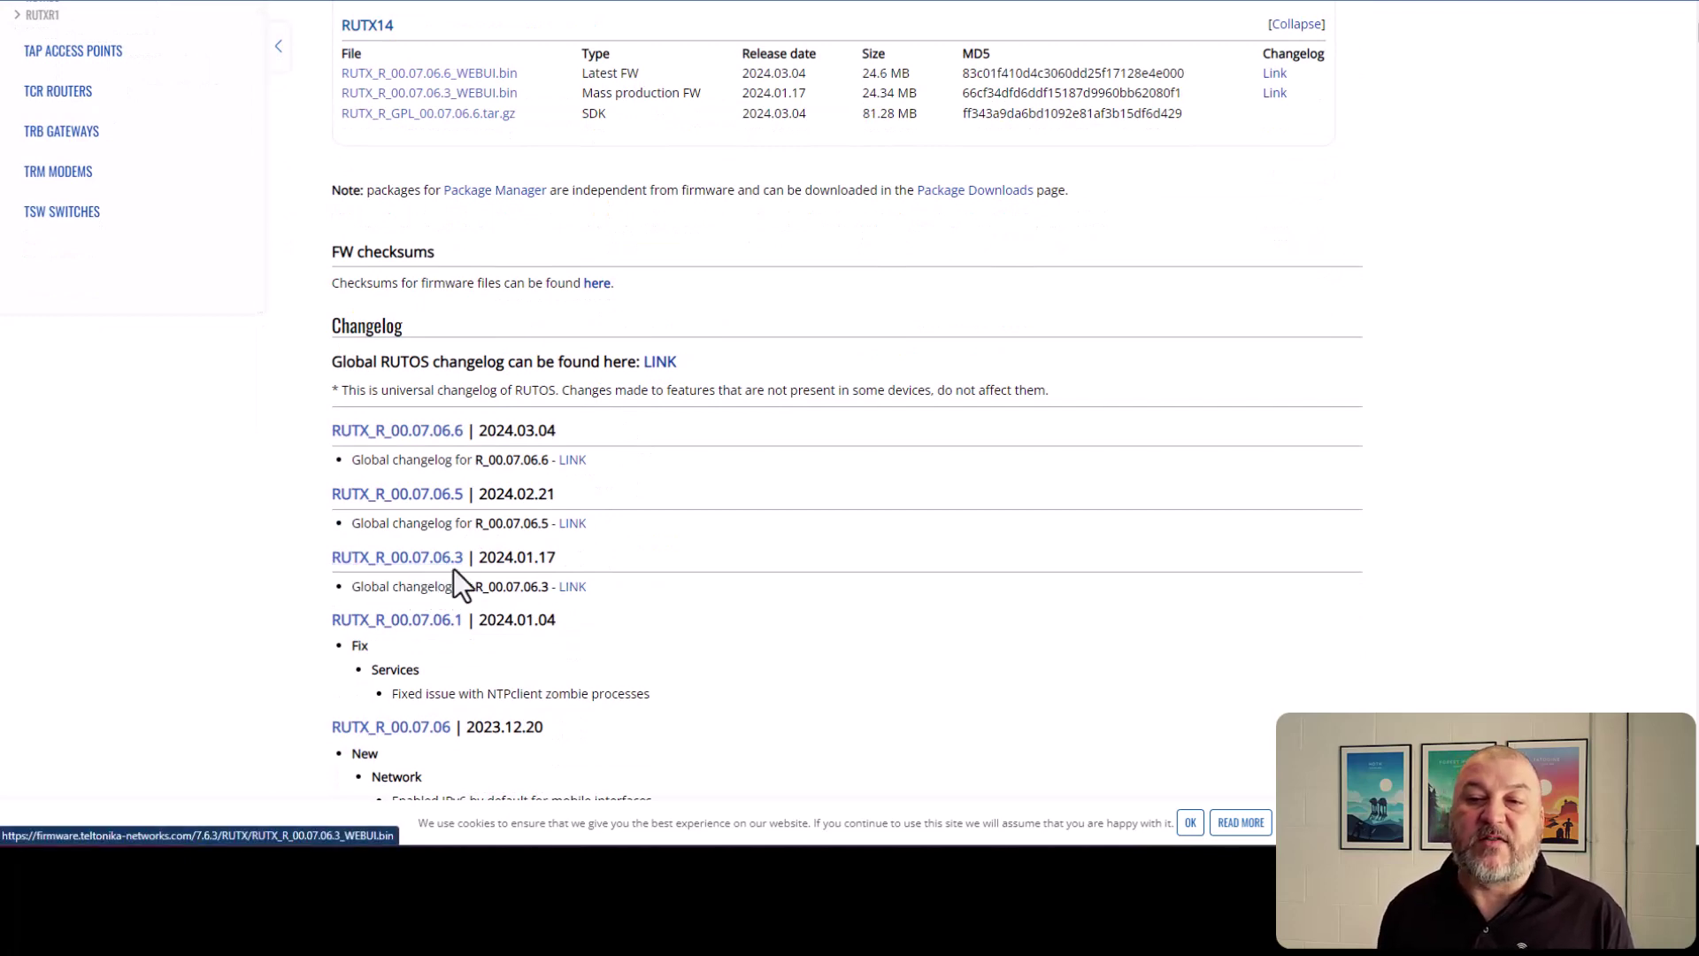
pyautogui.click(426, 563)
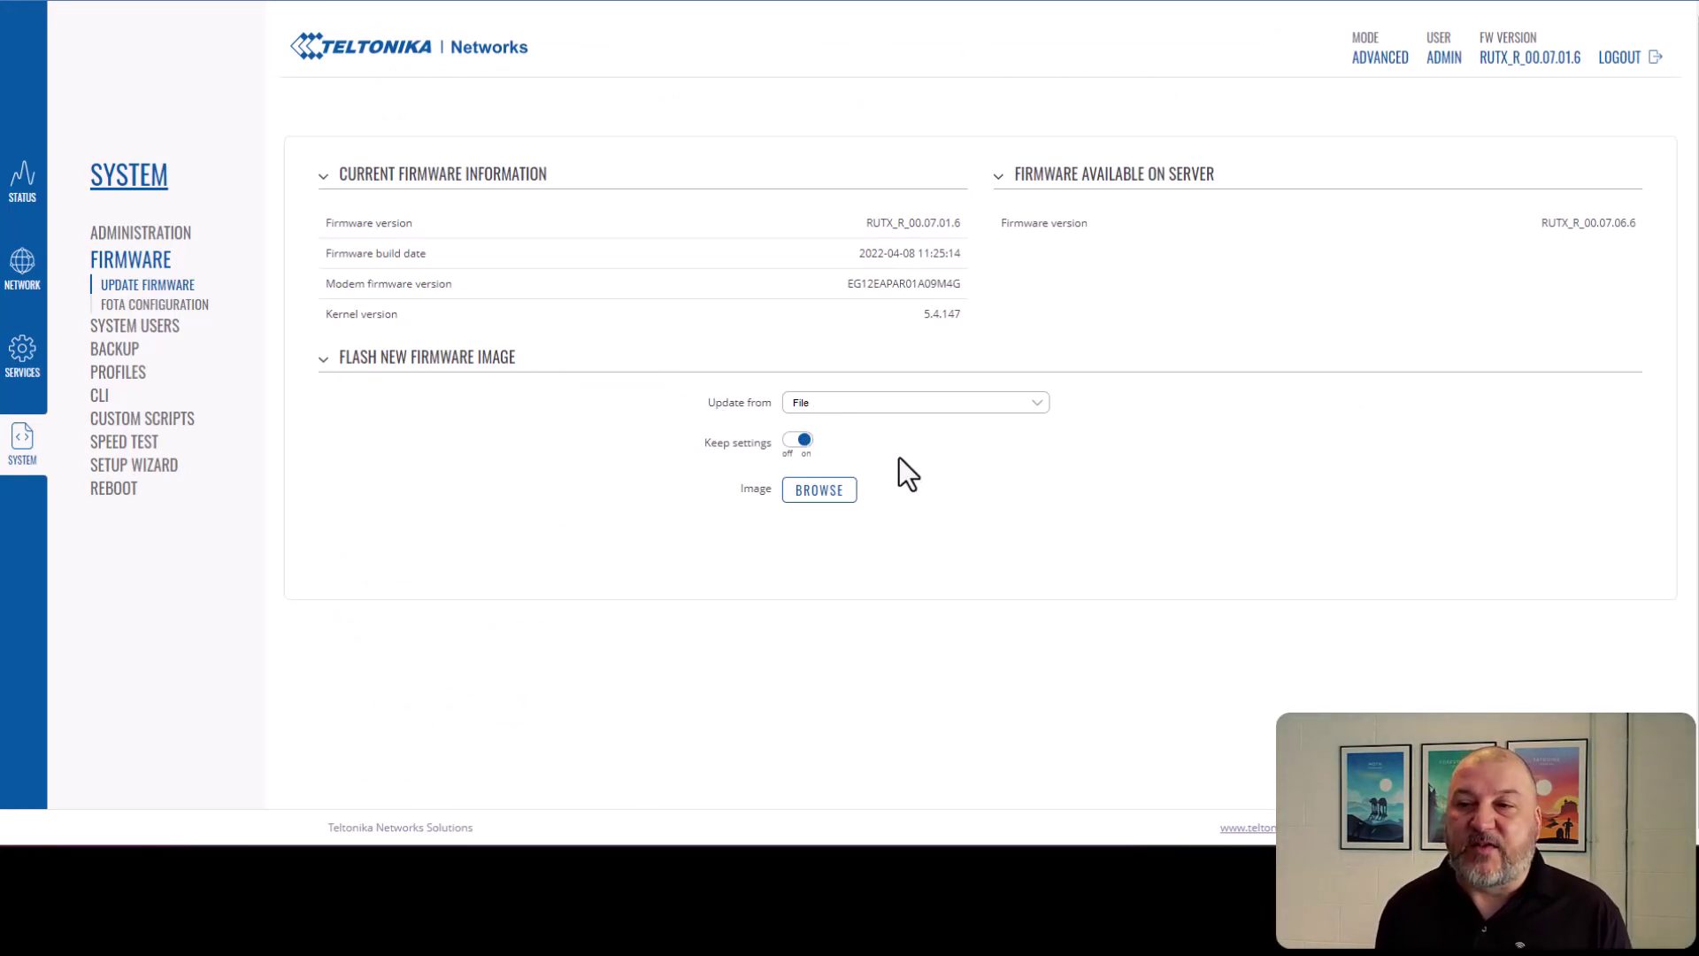
# Flash RUTX_R_00.07.06.3_WEBUI.bin with configuration kept and start the upgrade
pyautogui.click(804, 445)
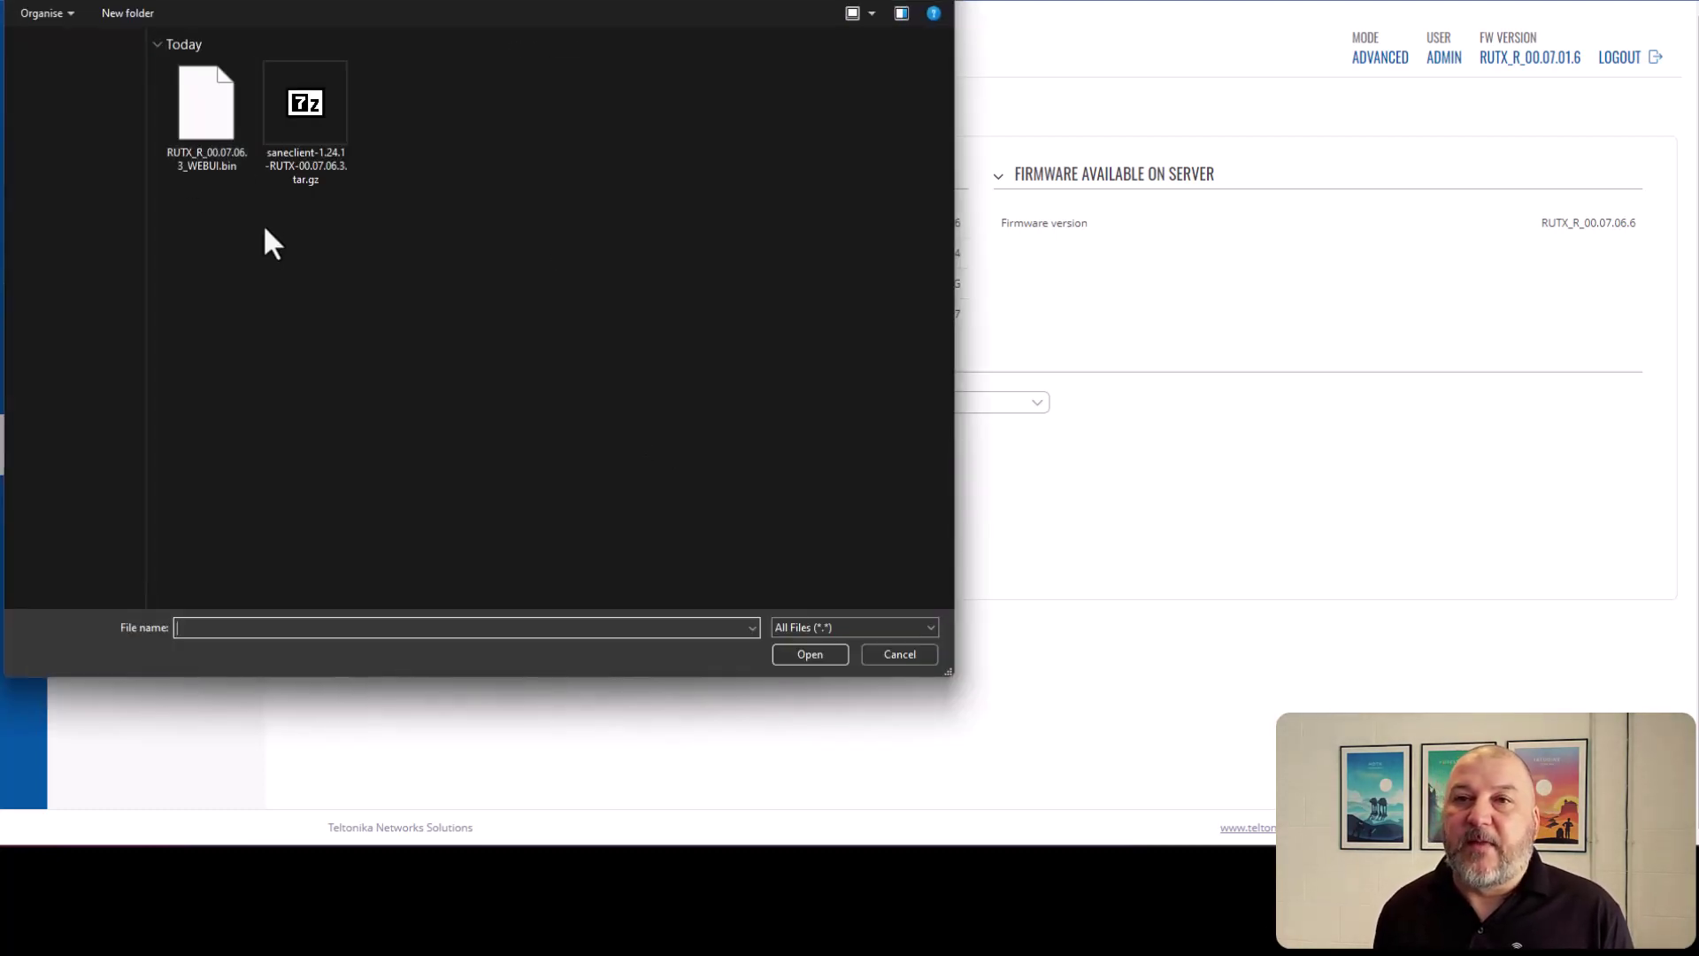
pyautogui.click(200, 114)
pyautogui.click(808, 655)
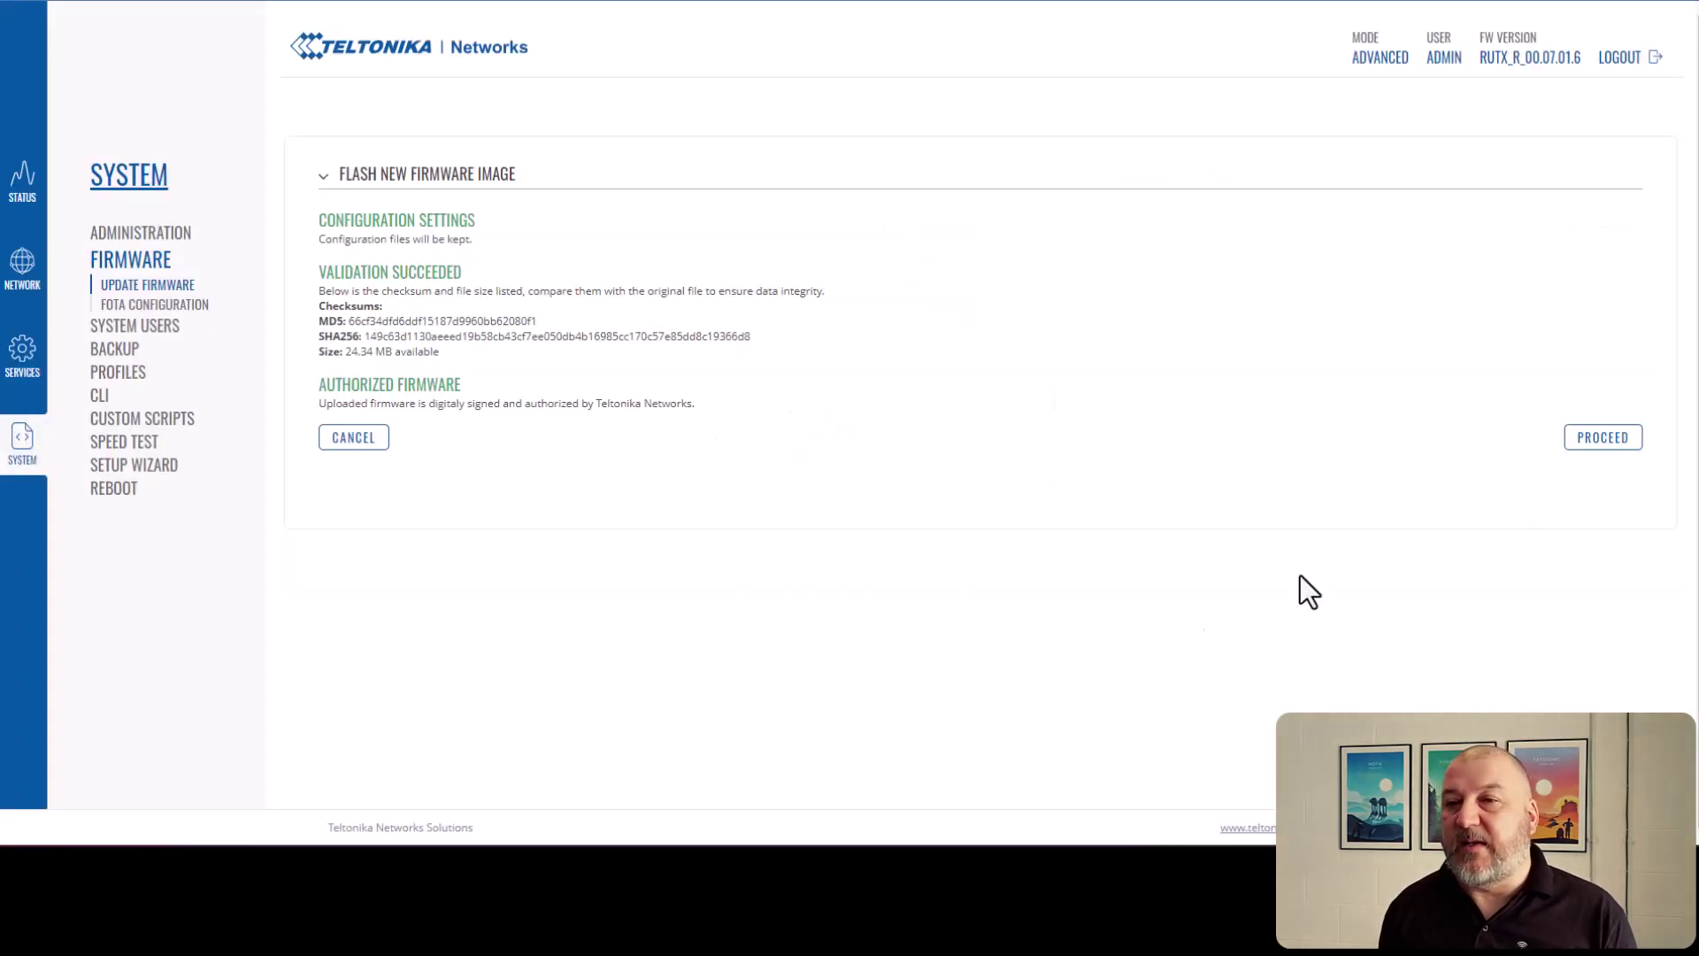
pyautogui.click(1605, 439)
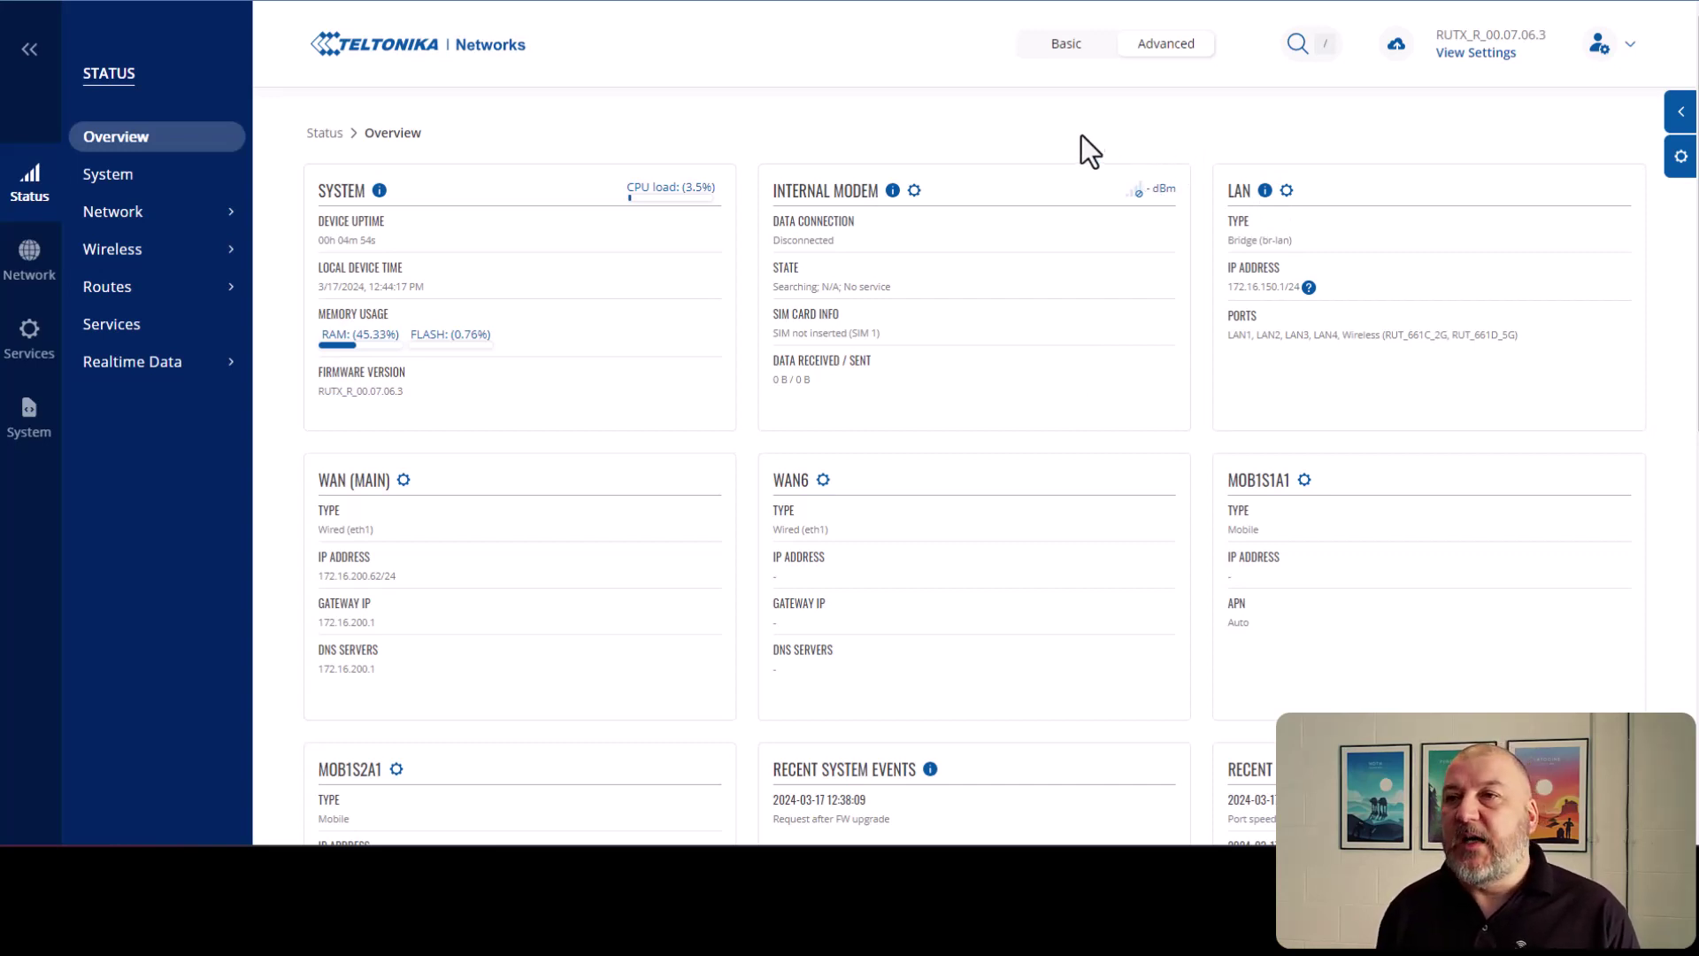
# Upload and install the saneclient tar.gz package from System's package upload page, skipping reboot
pyautogui.click(27, 428)
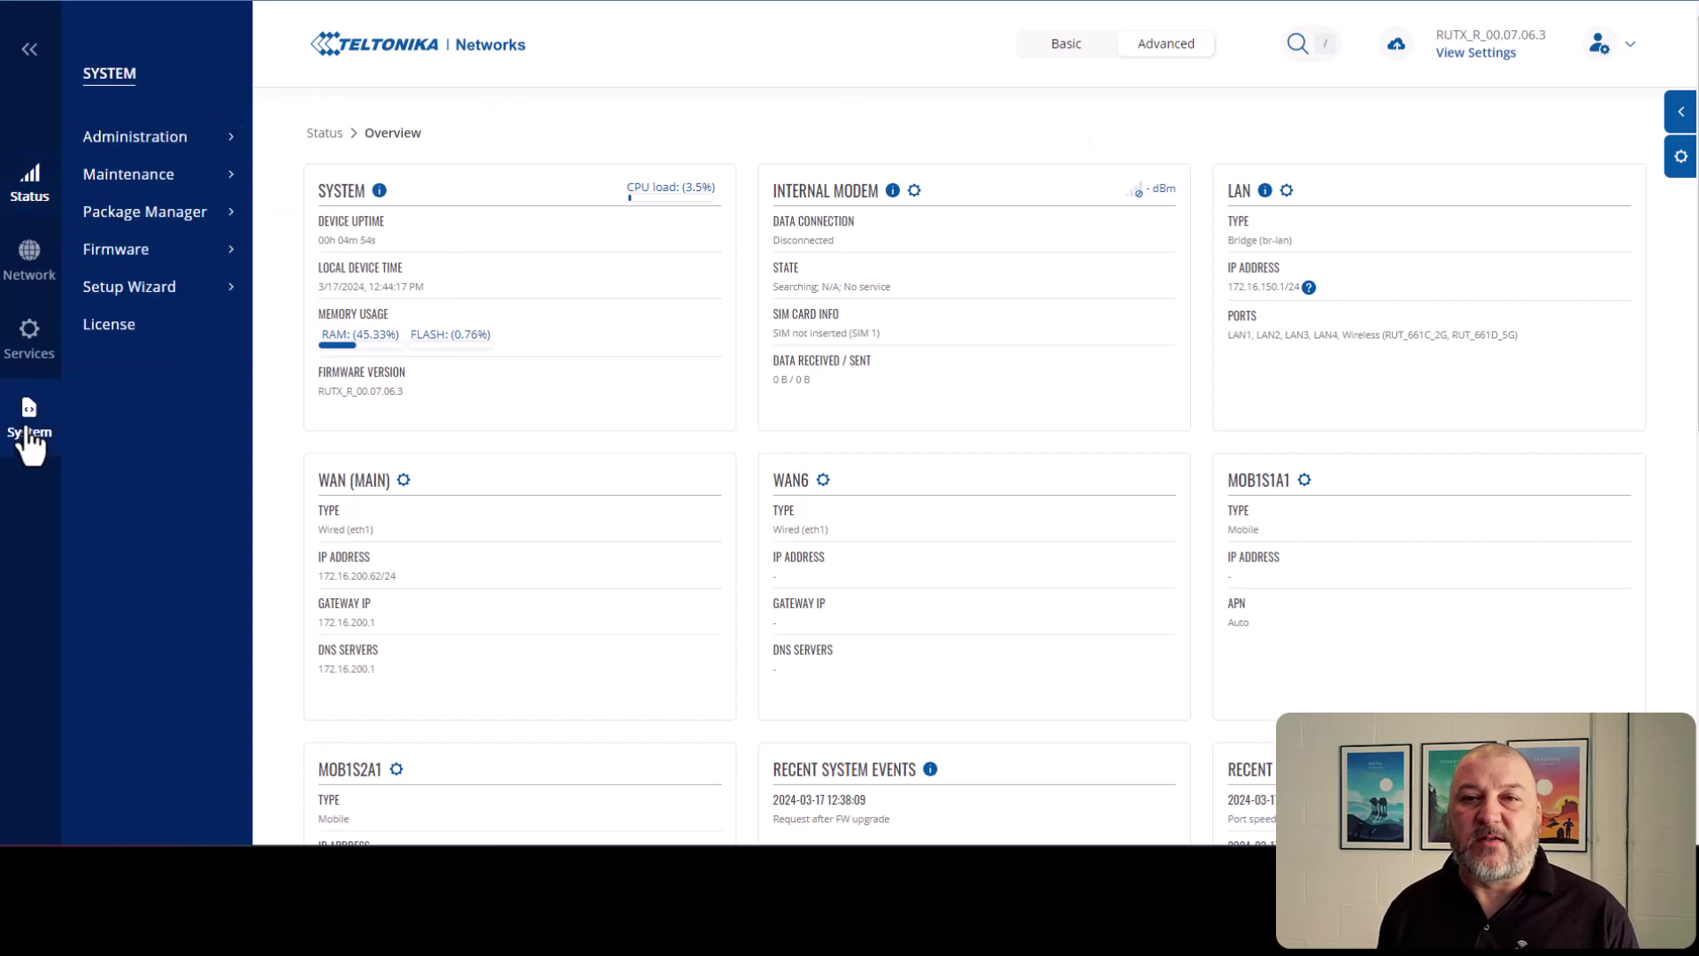
pyautogui.moveTo(169, 223)
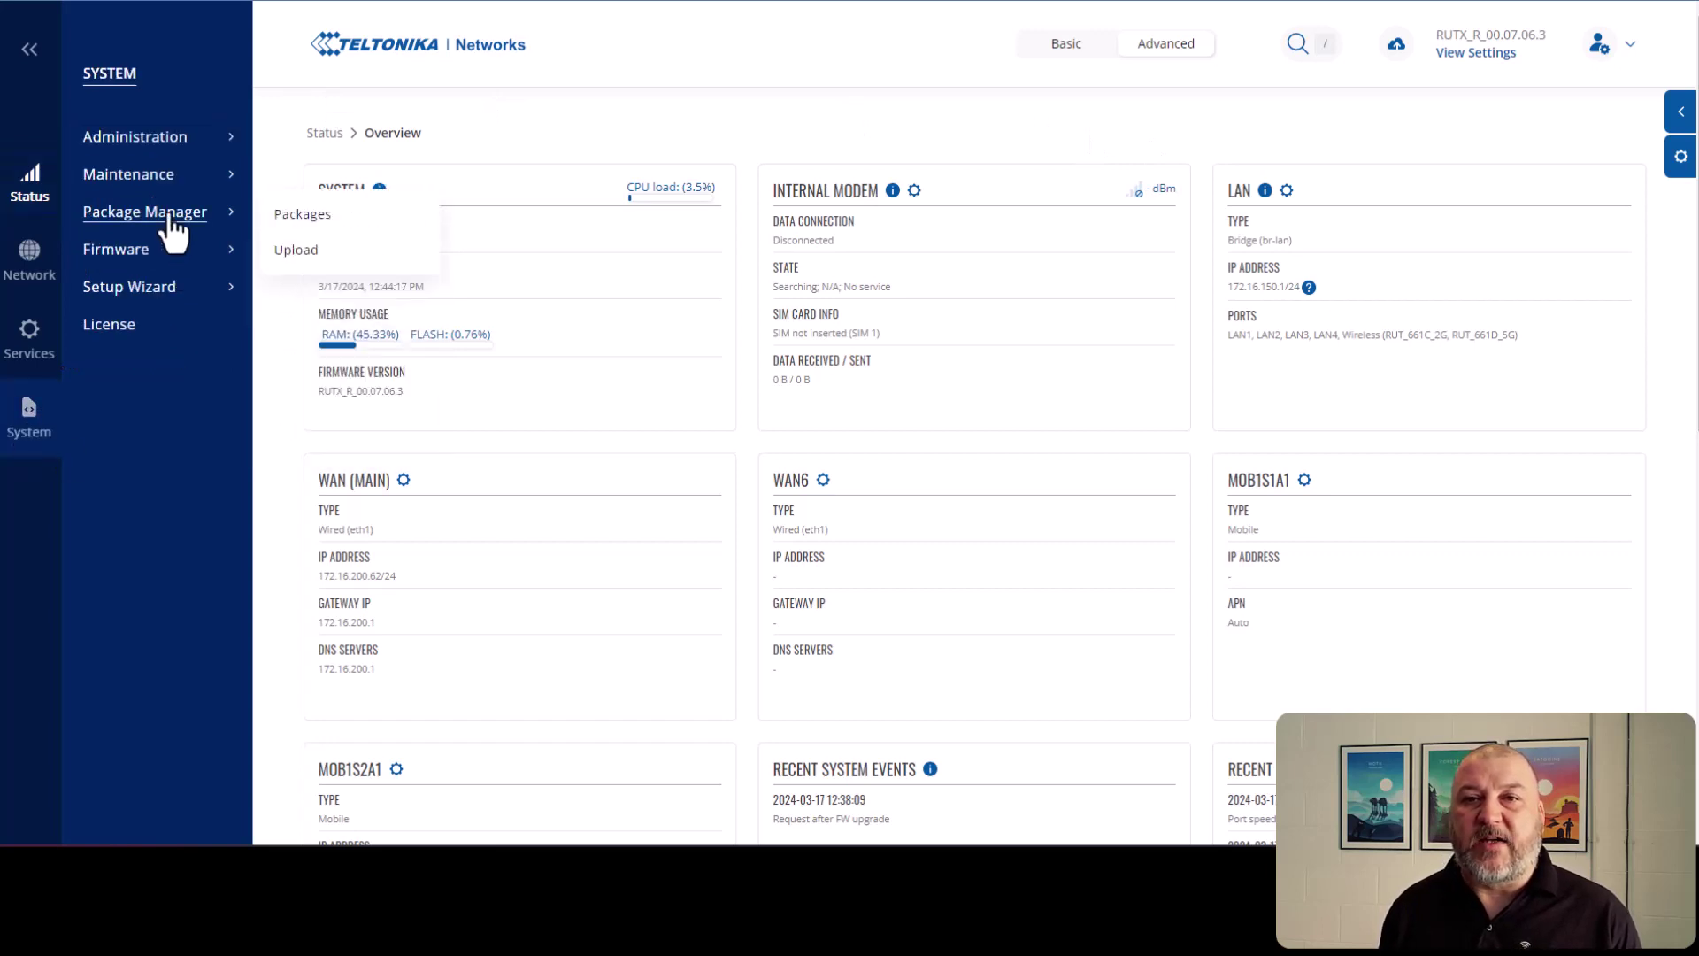
pyautogui.click(305, 252)
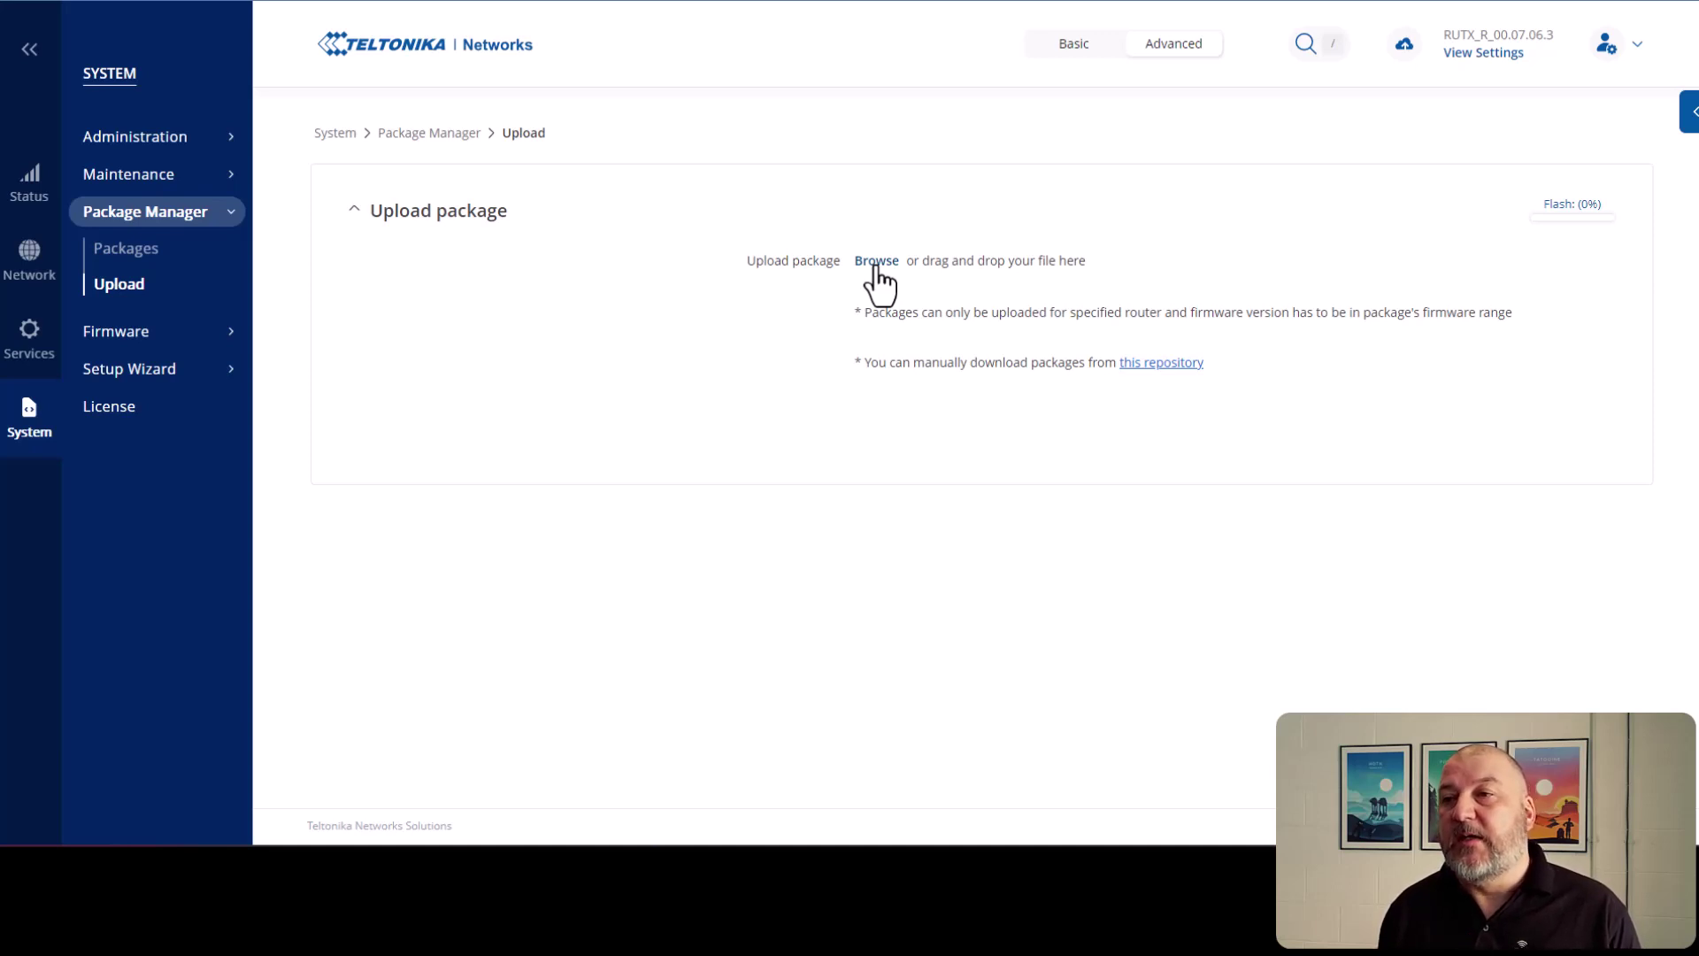
pyautogui.click(876, 262)
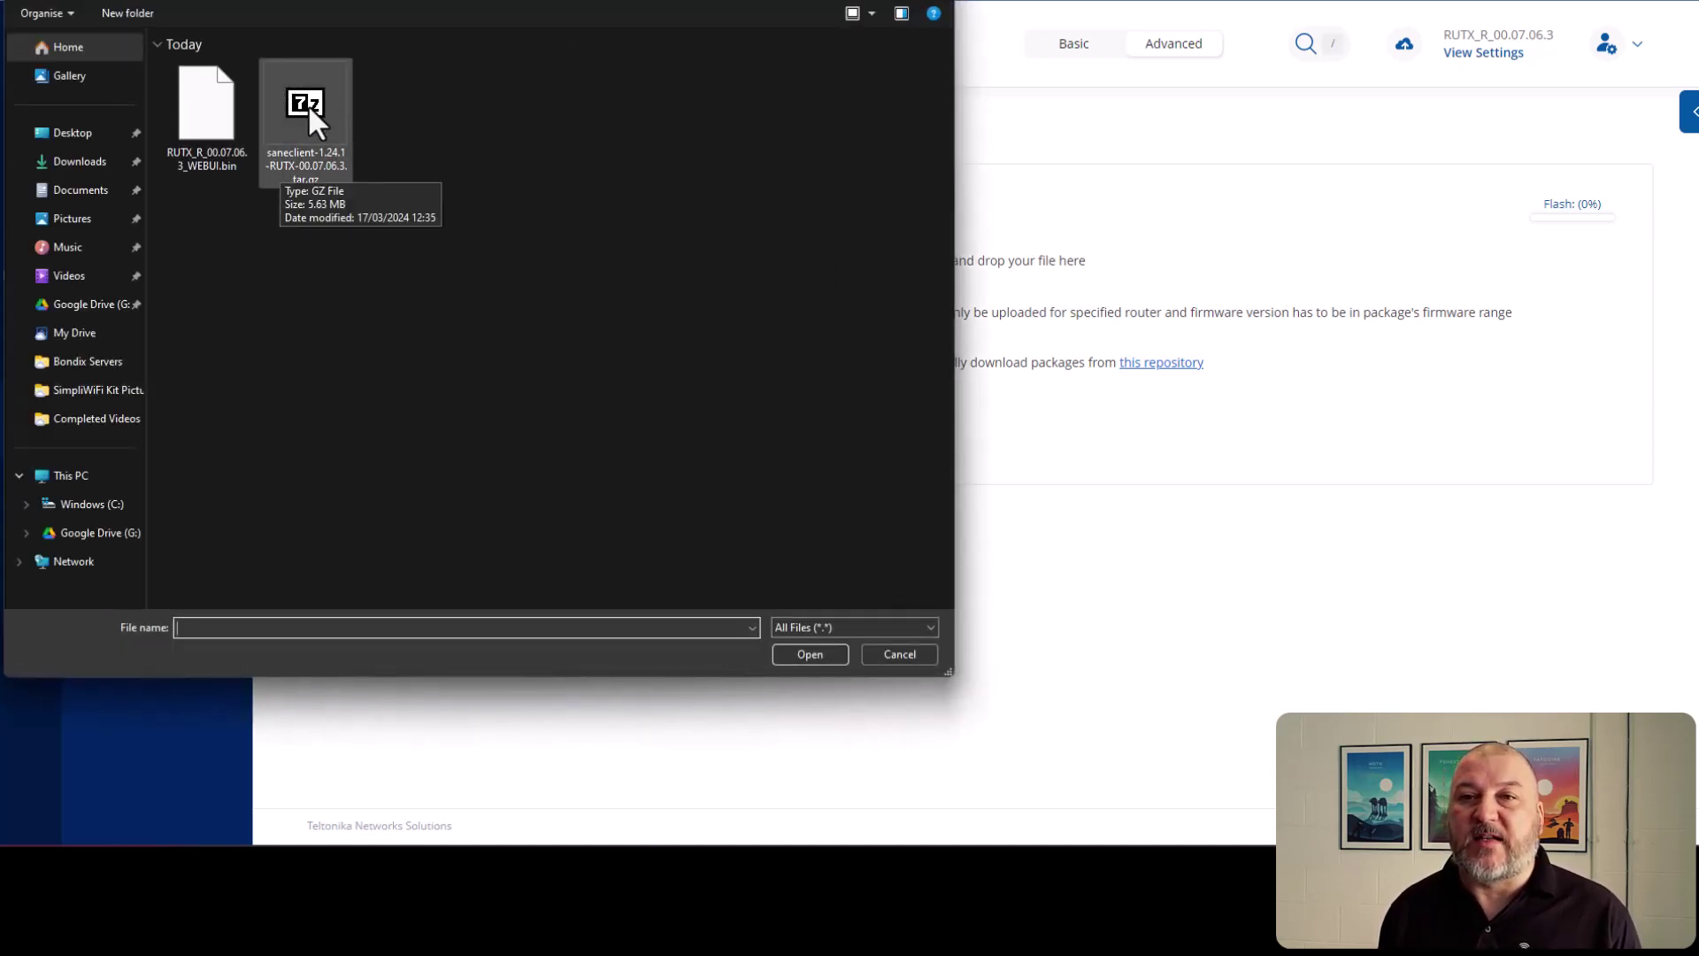
pyautogui.click(305, 101)
pyautogui.click(810, 656)
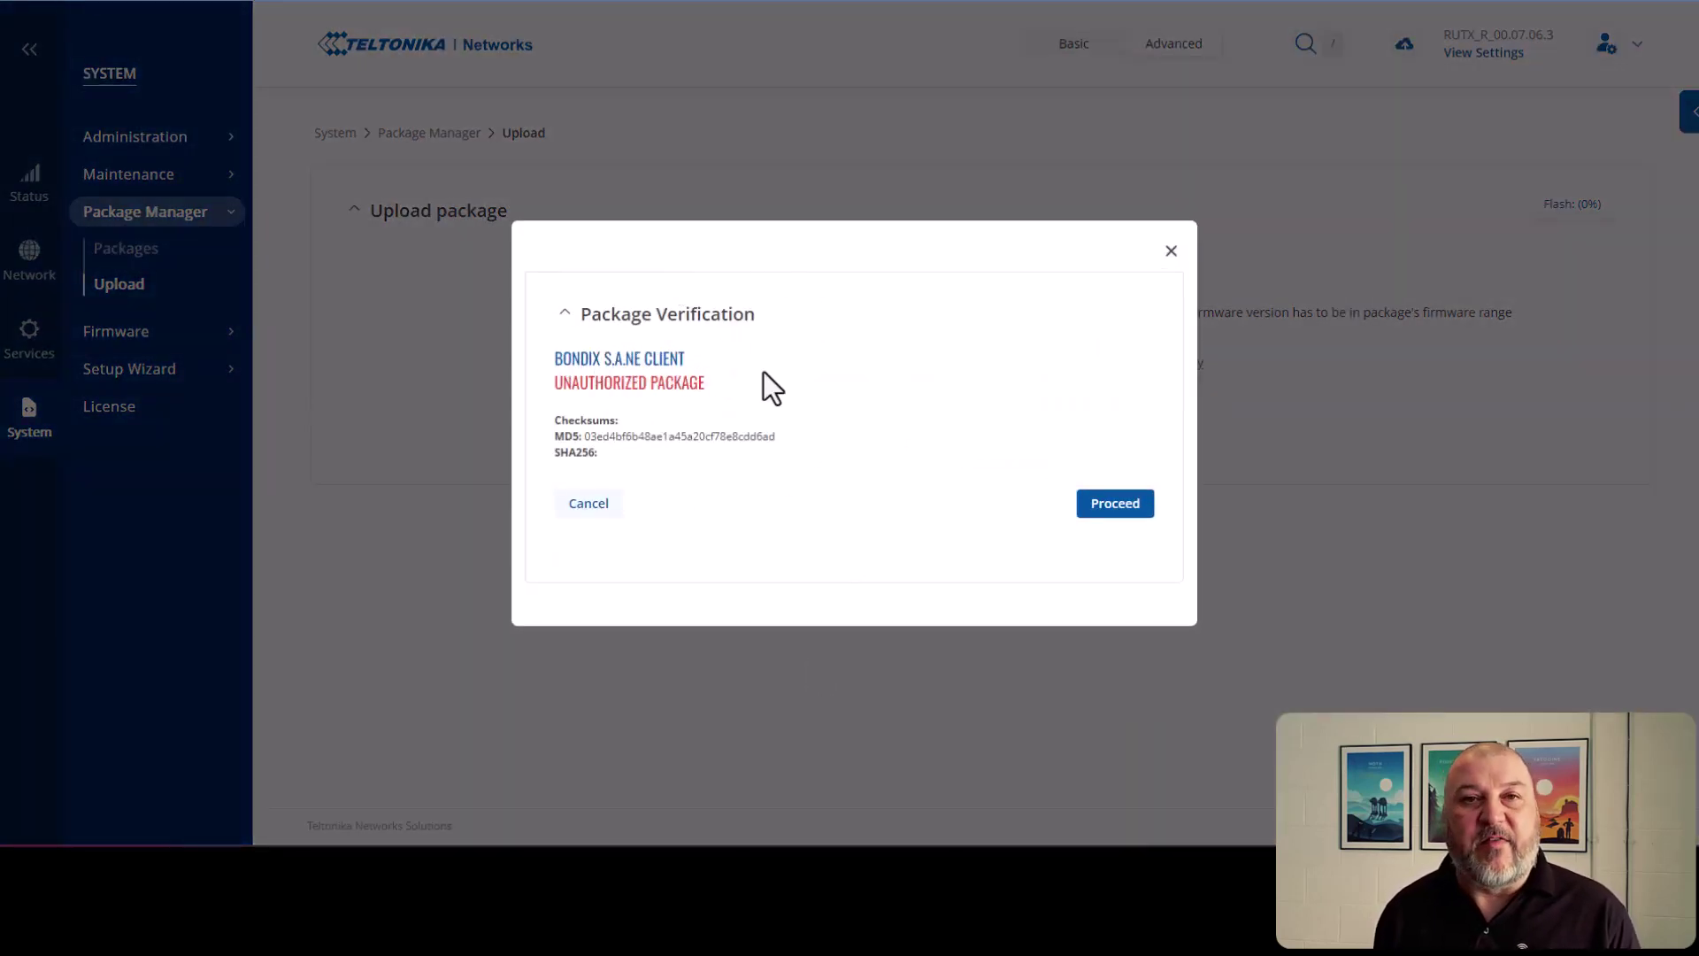
pyautogui.click(1110, 508)
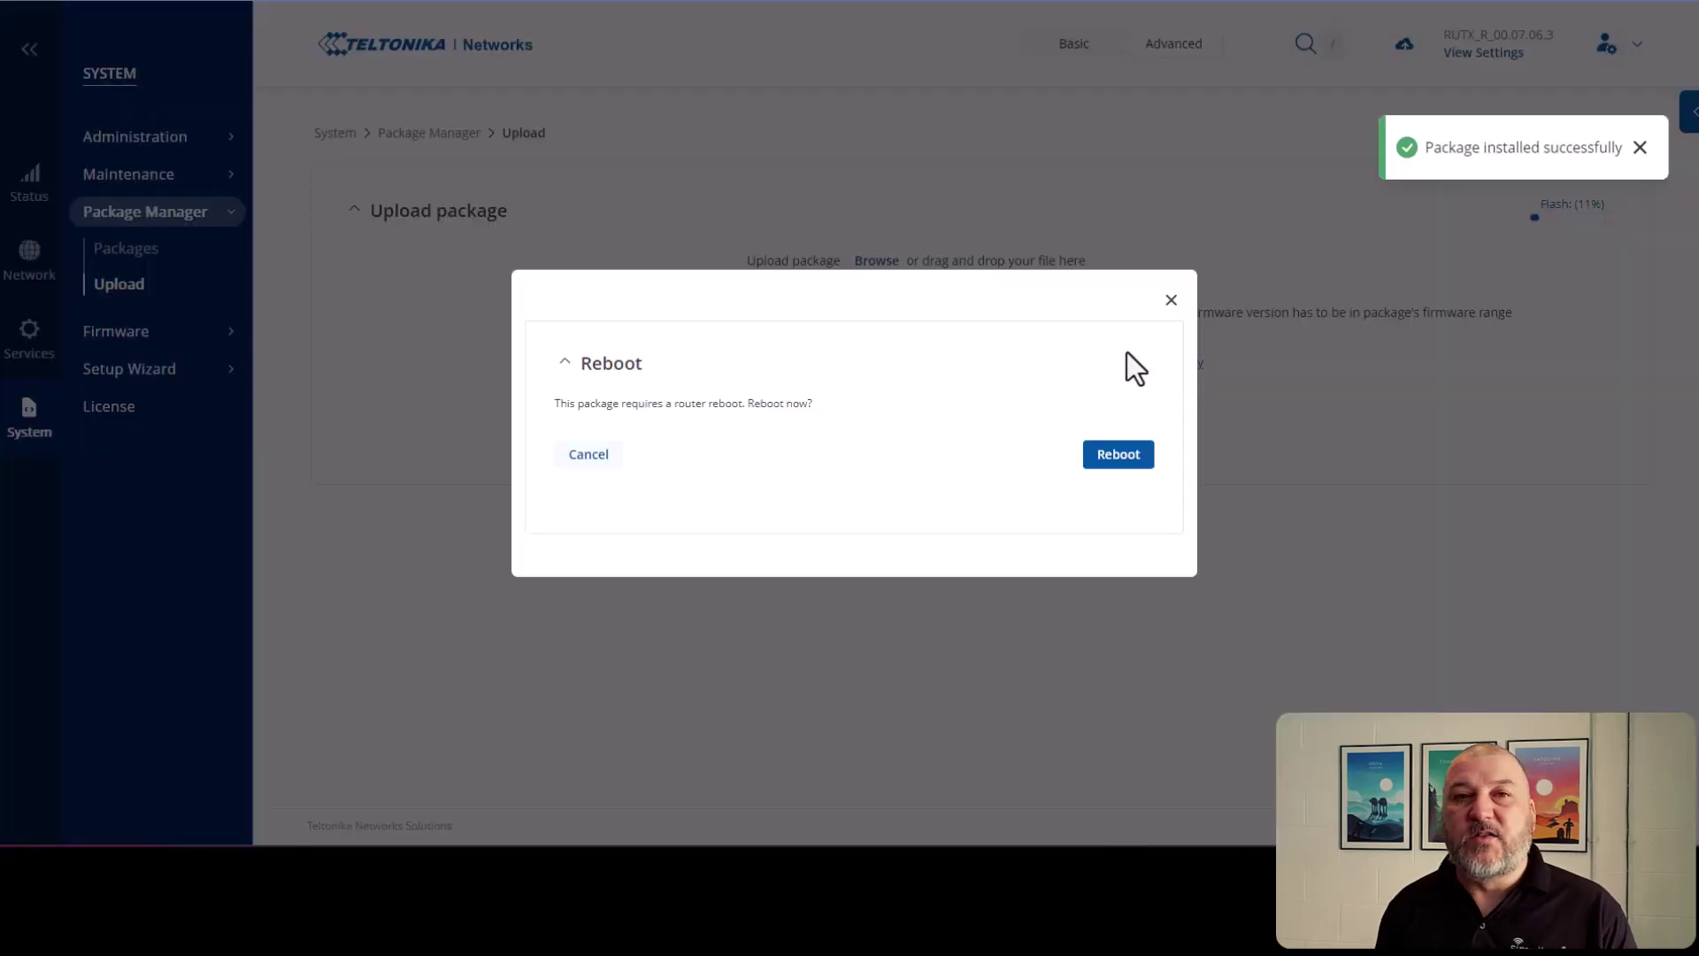
pyautogui.click(1171, 301)
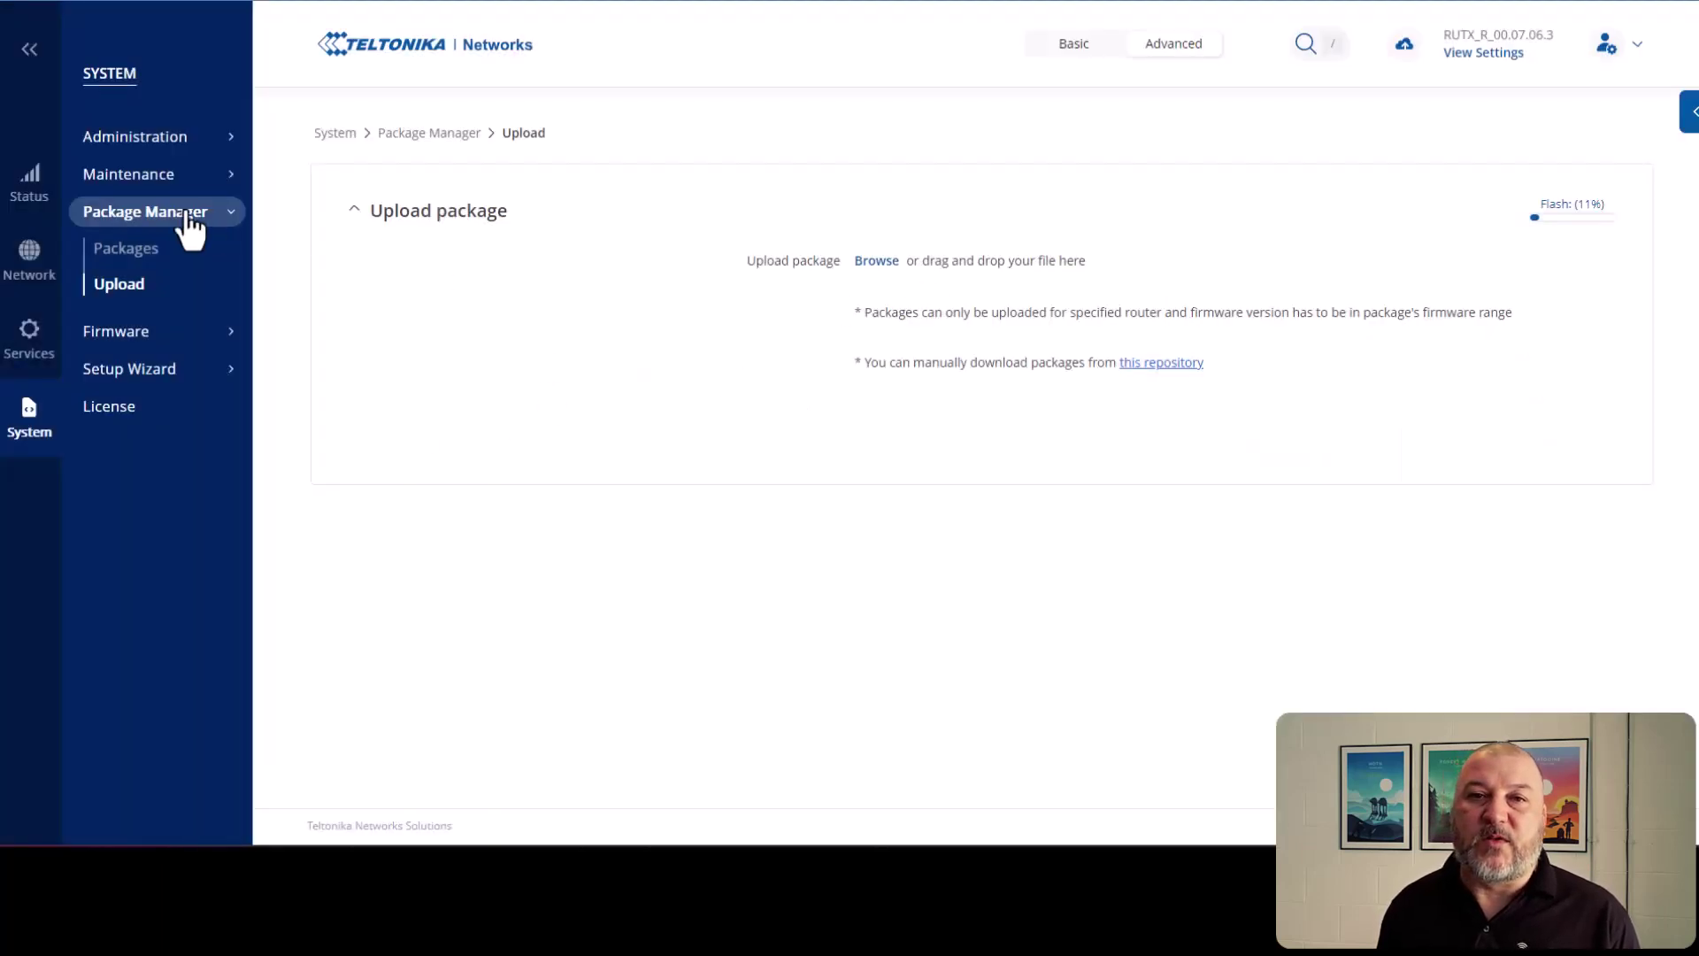
# Open Network > Bondix S.A.NE > Settings and review the tunnel fields and Interfaces table
pyautogui.click(30, 270)
pyautogui.moveTo(124, 268)
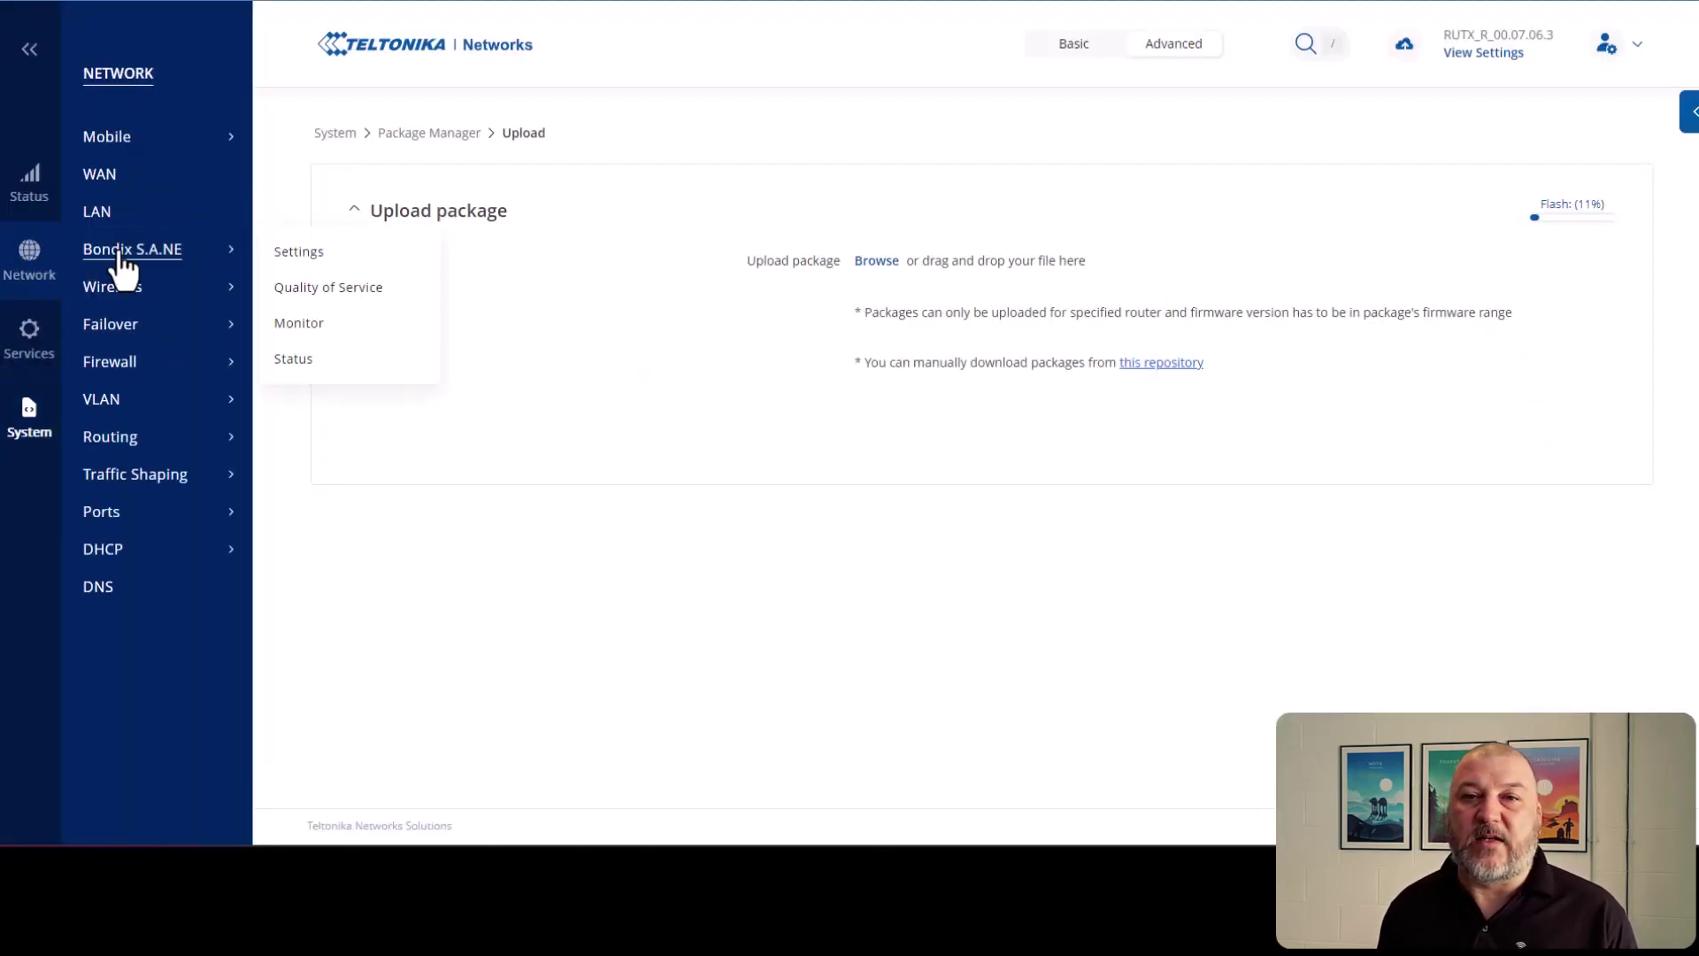
pyautogui.click(301, 254)
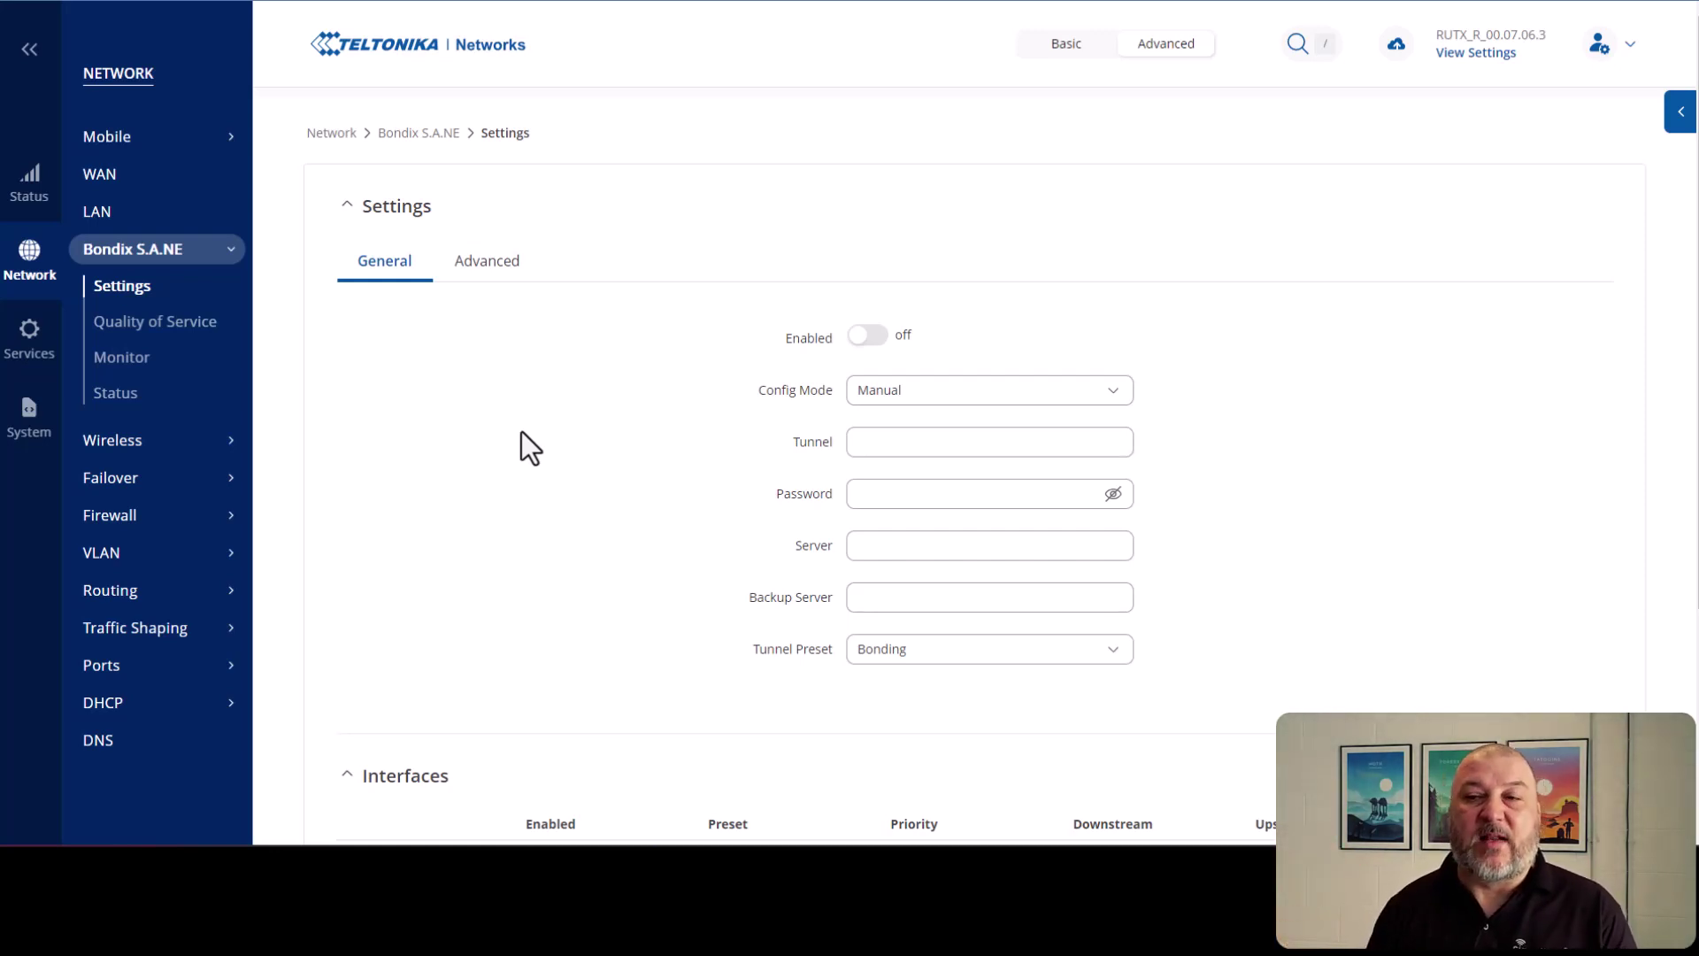
pyautogui.scroll(-3, 570, 548)
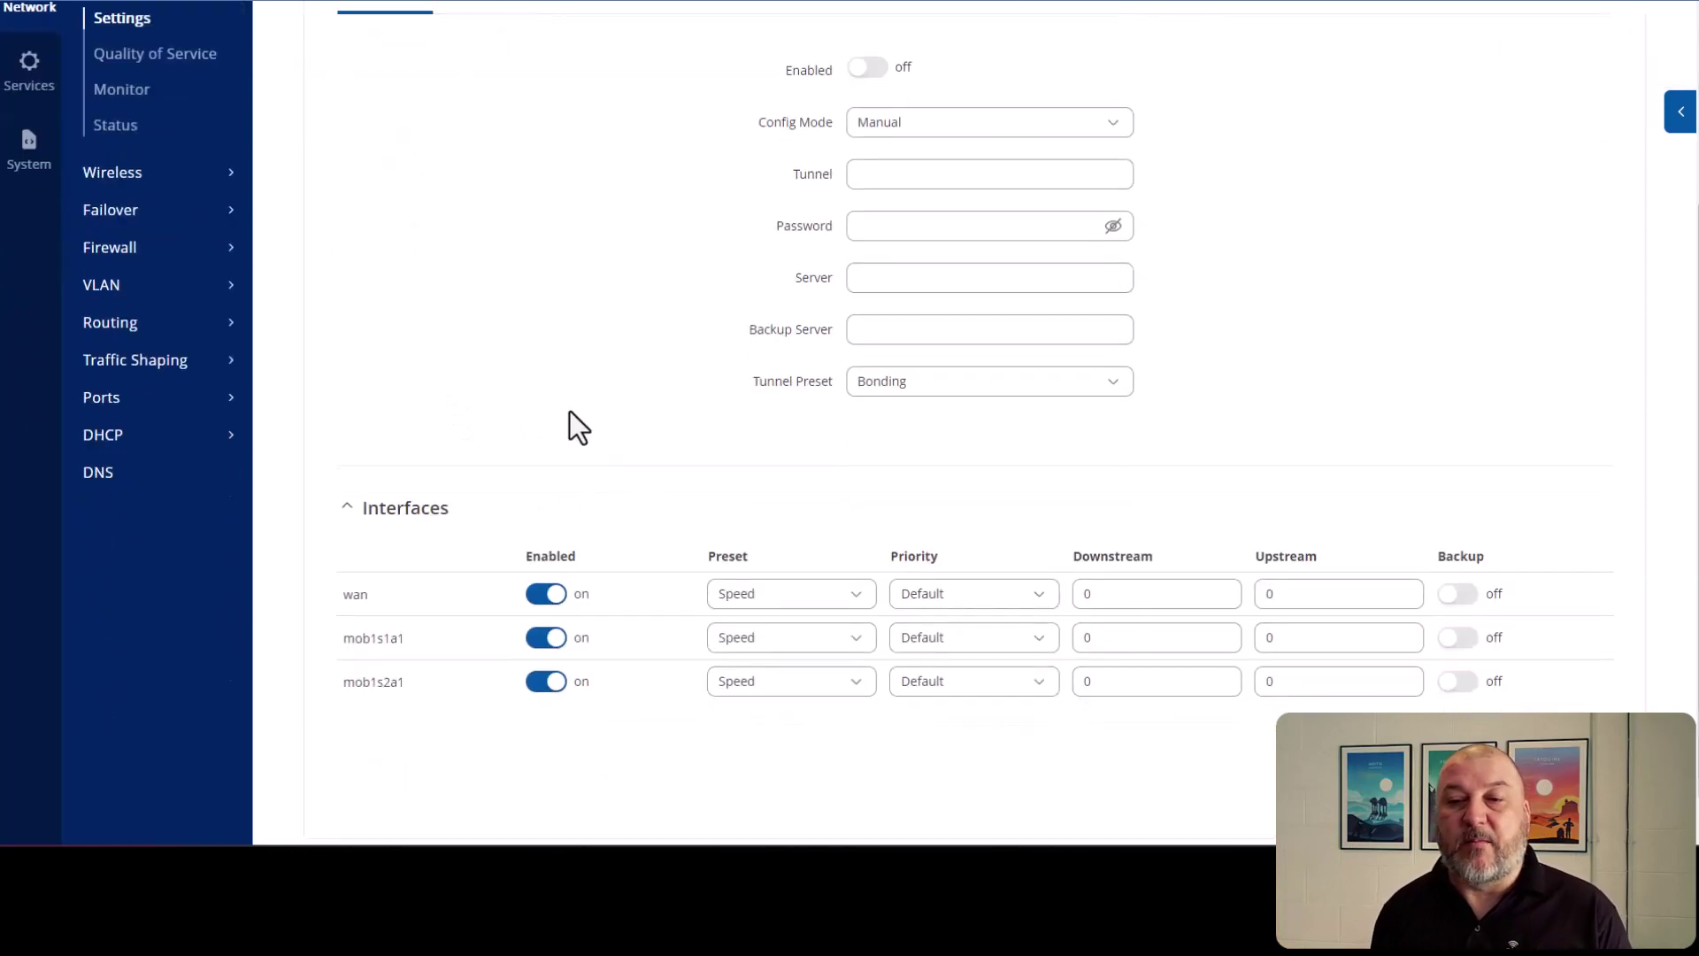
pyautogui.scroll(-1, 619, 477)
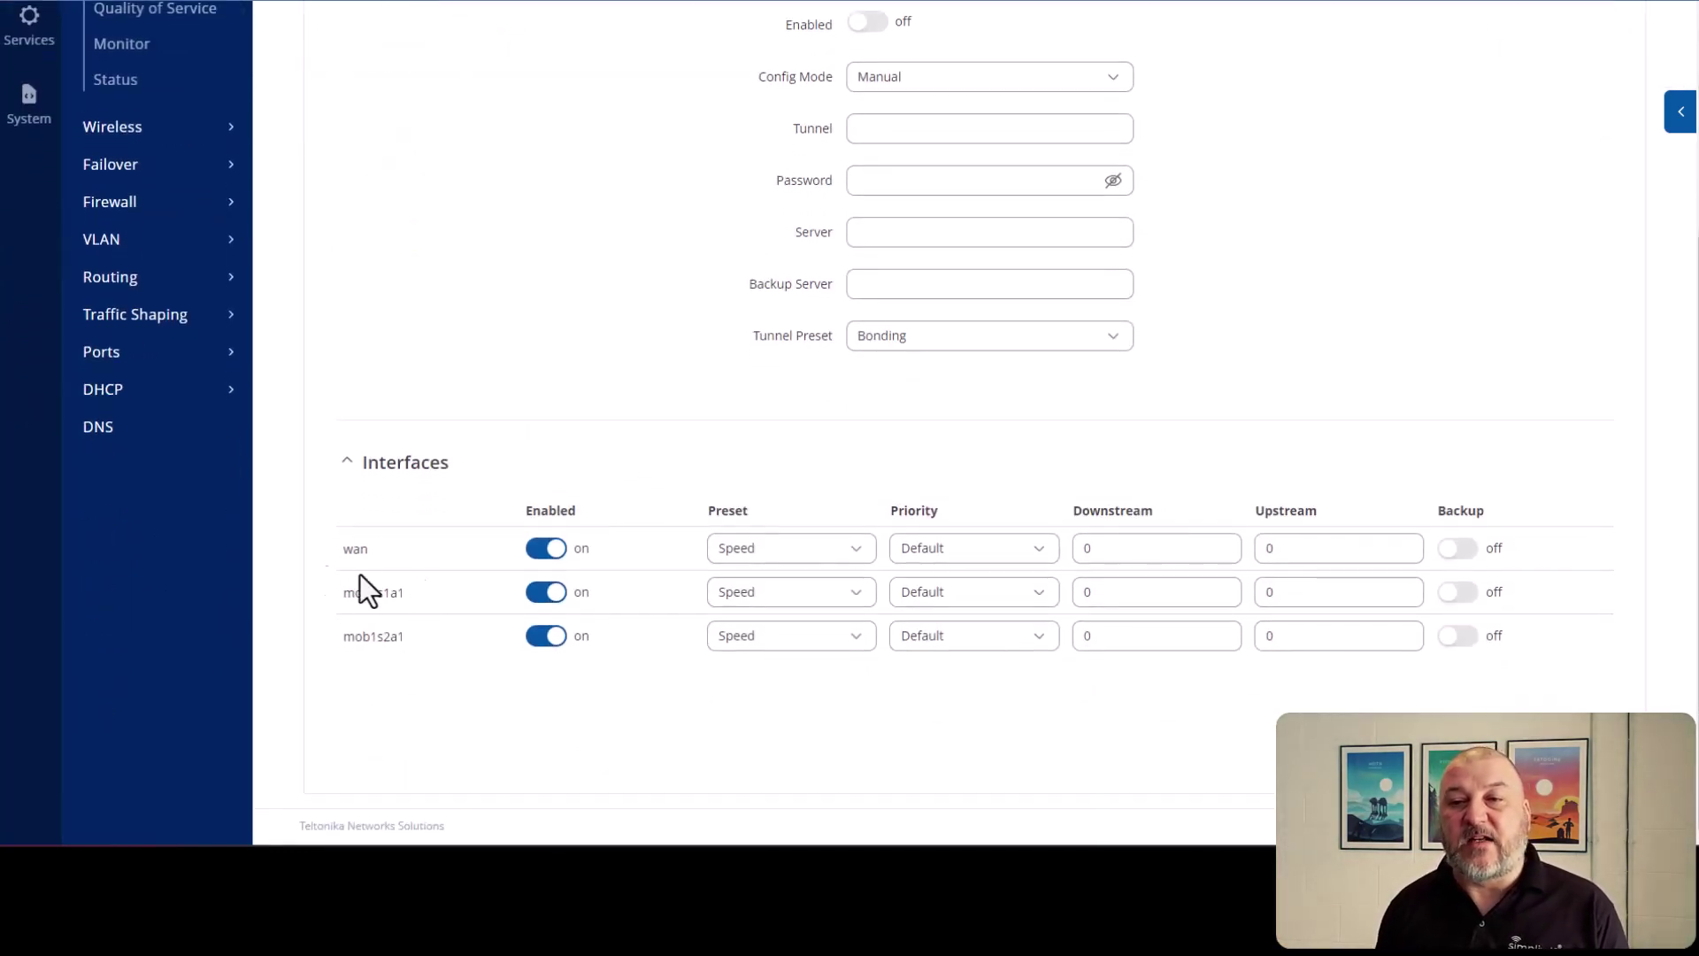
pyautogui.scroll(4, 442, 584)
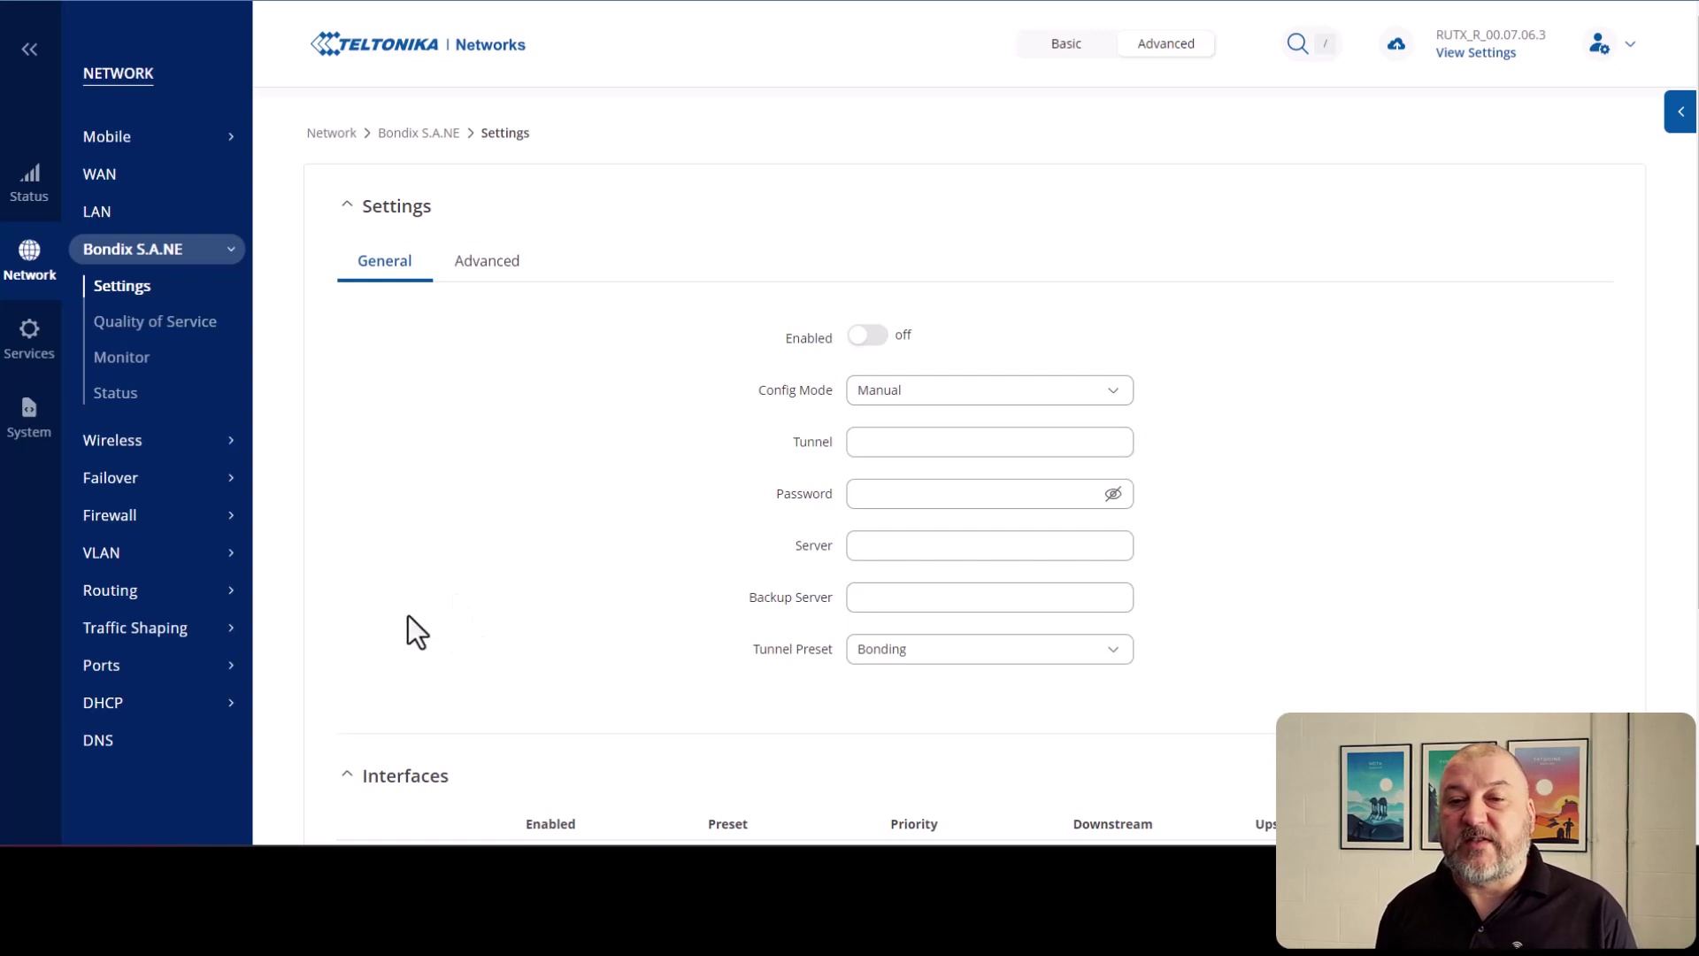
# Add DNS forwardings 8.8.8.8 and 8.8.4.4 on the DNS page and Save & Apply
pyautogui.click(96, 748)
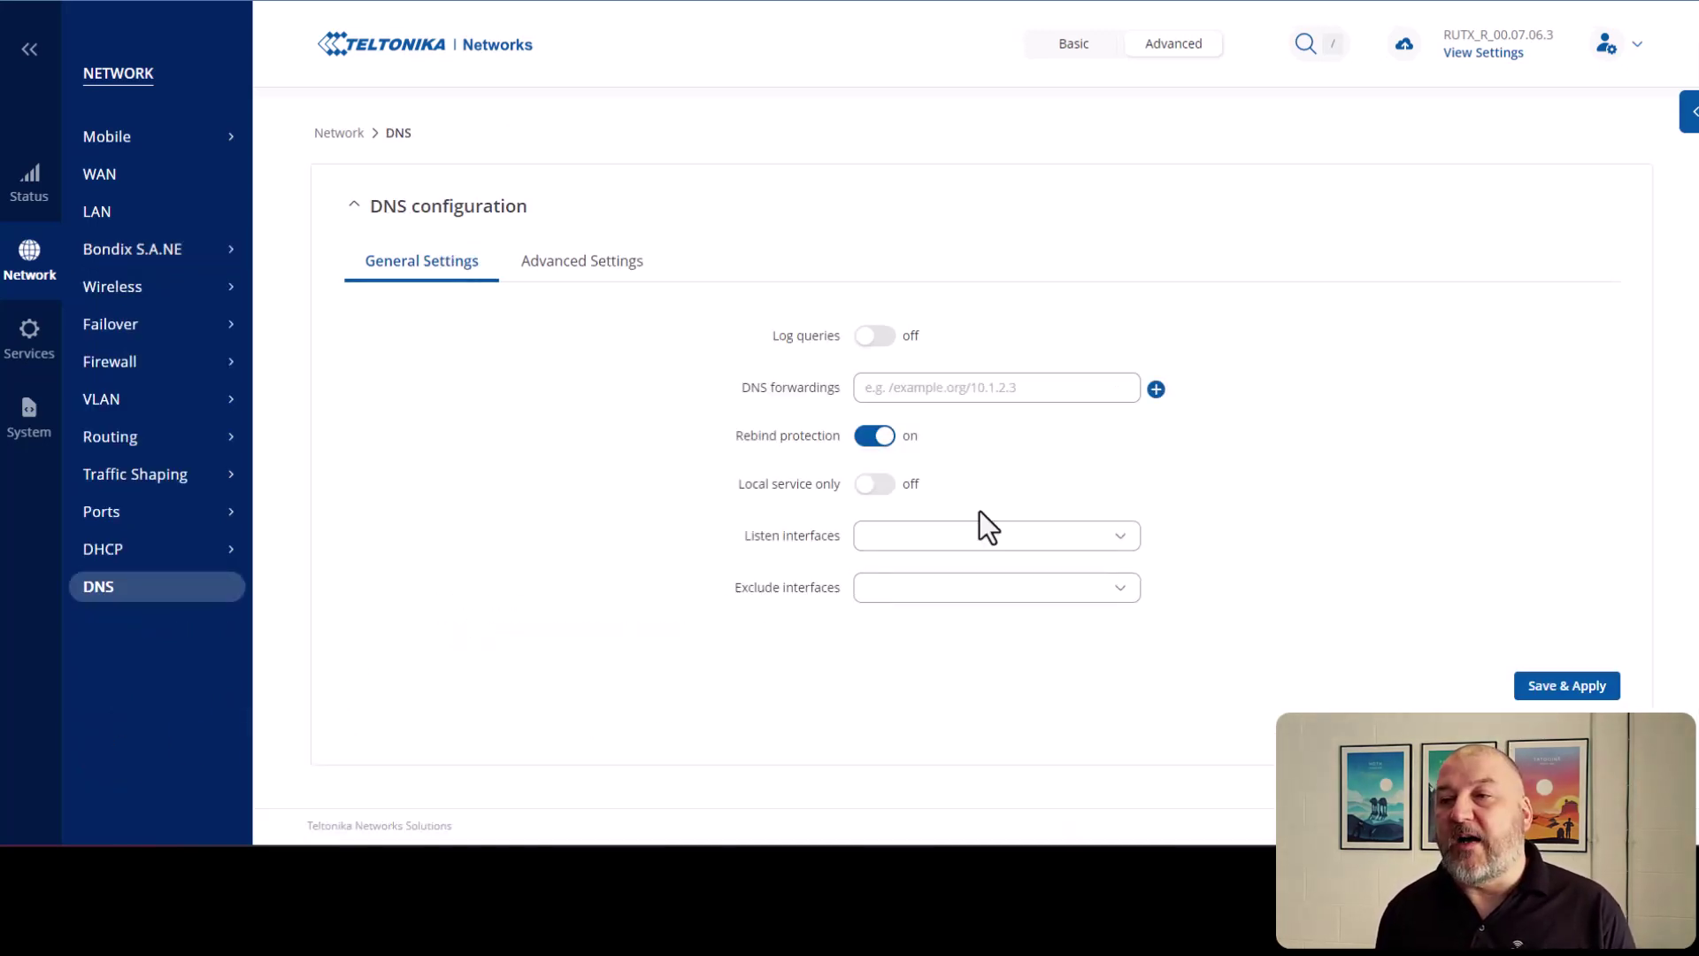
pyautogui.click(957, 391)
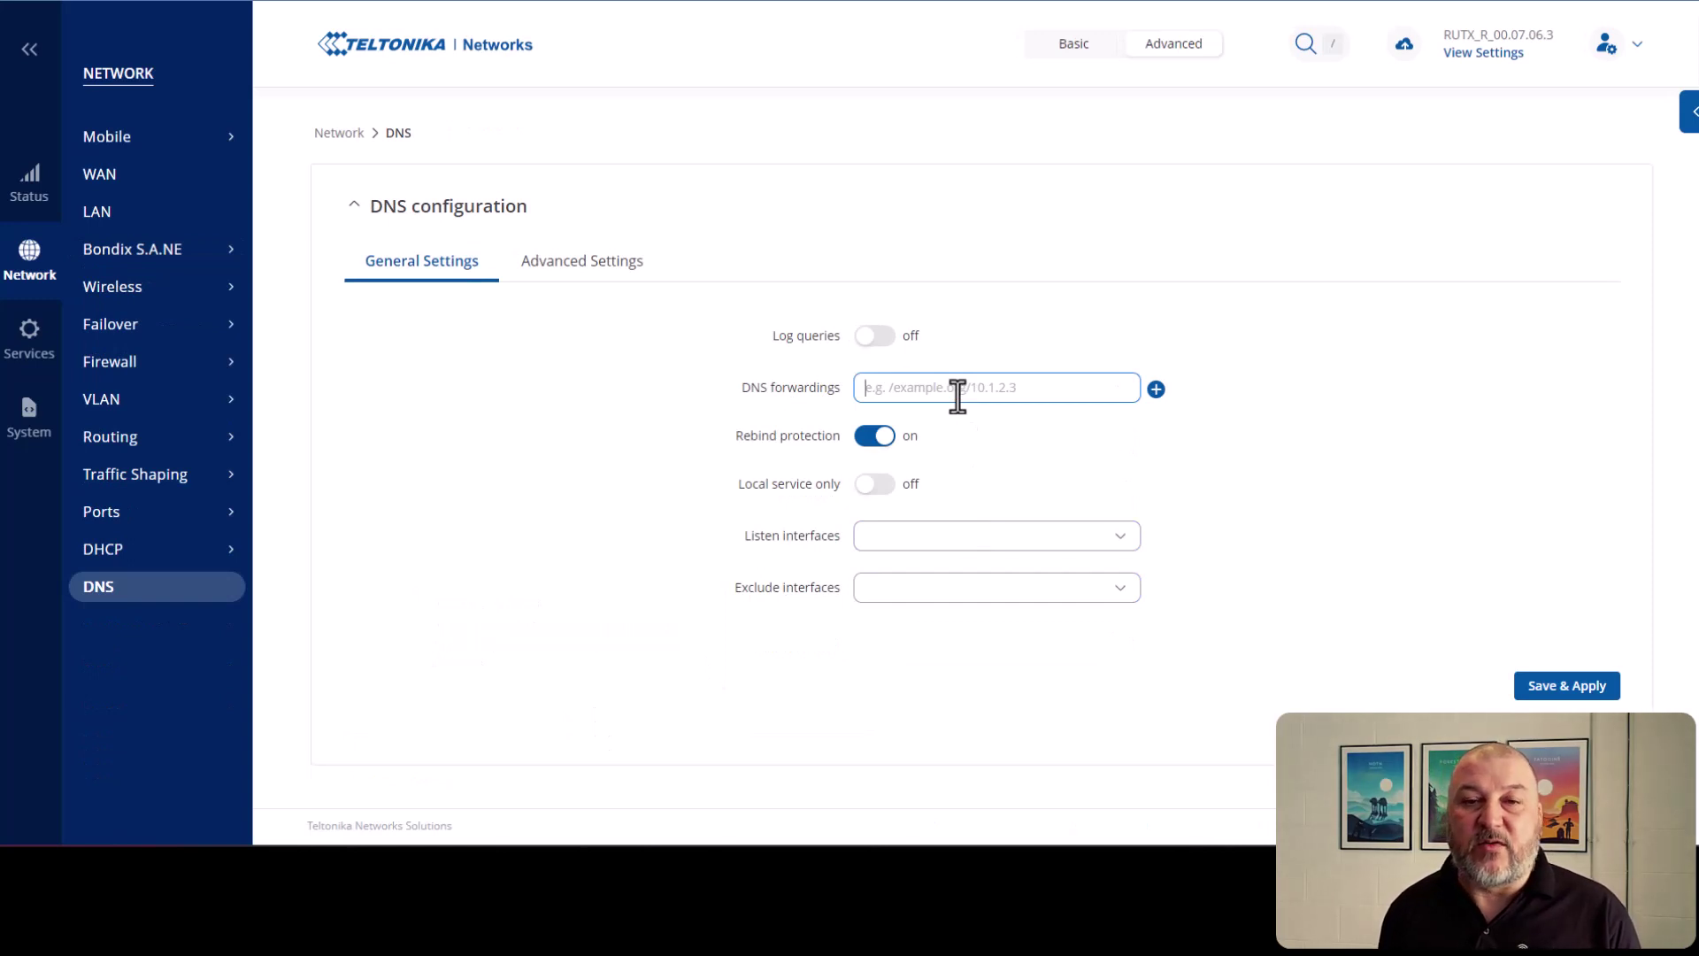
pyautogui.write('8.8.8.8')
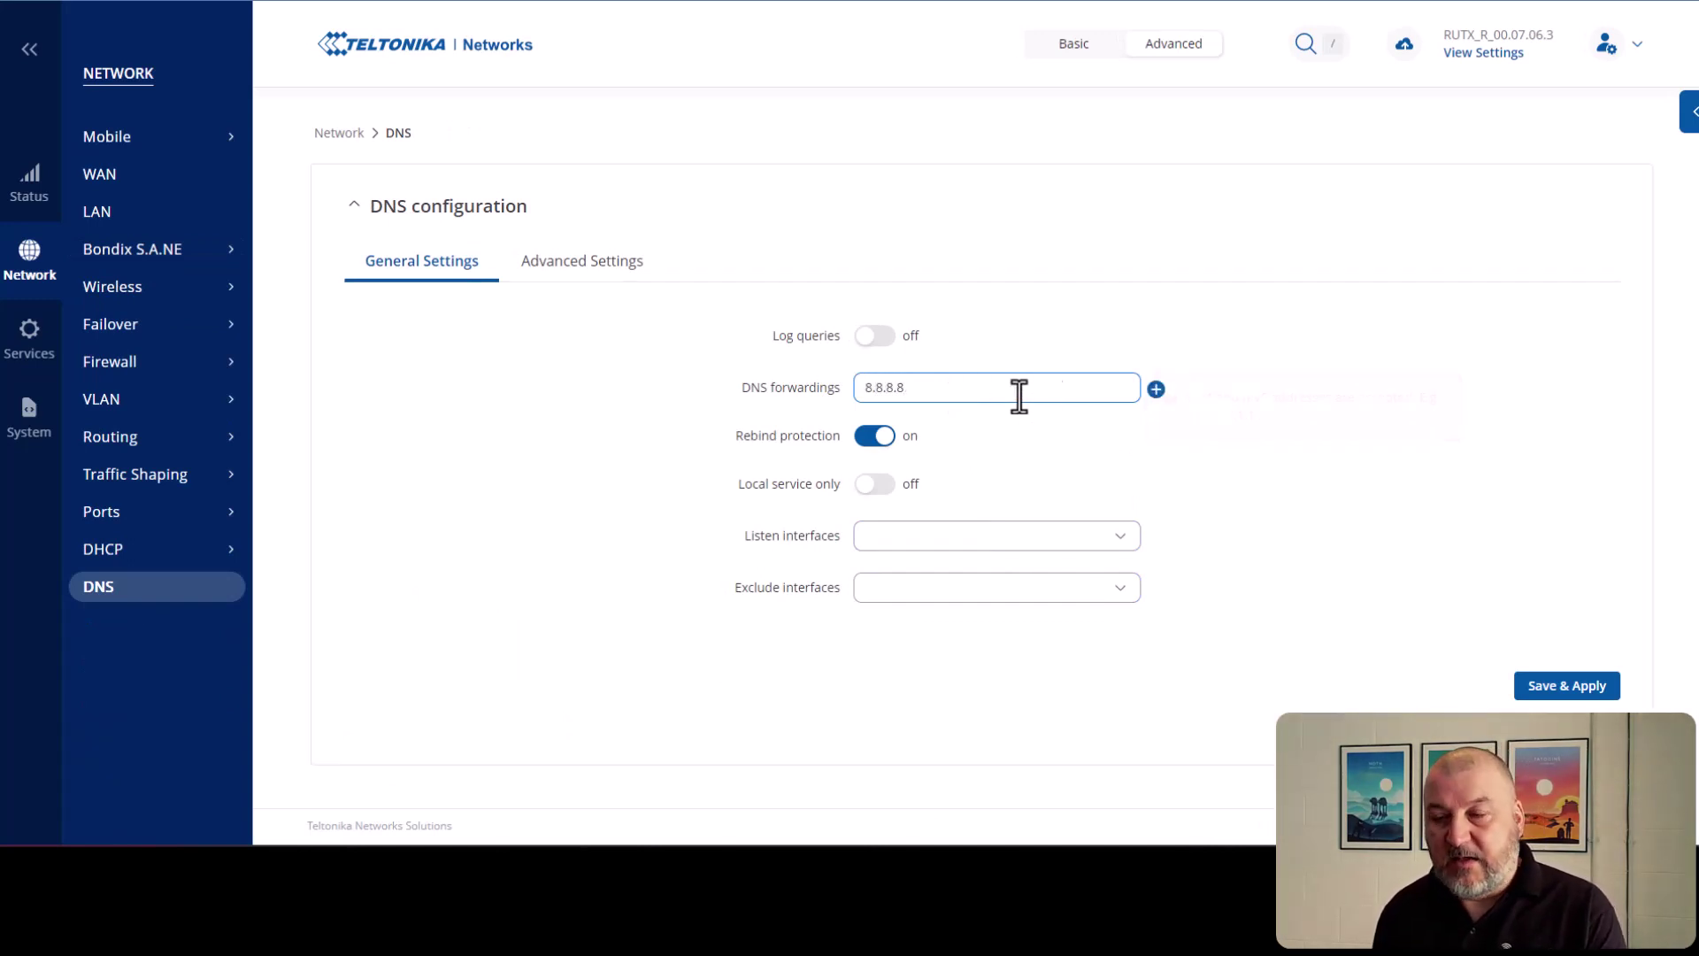
pyautogui.click(1156, 389)
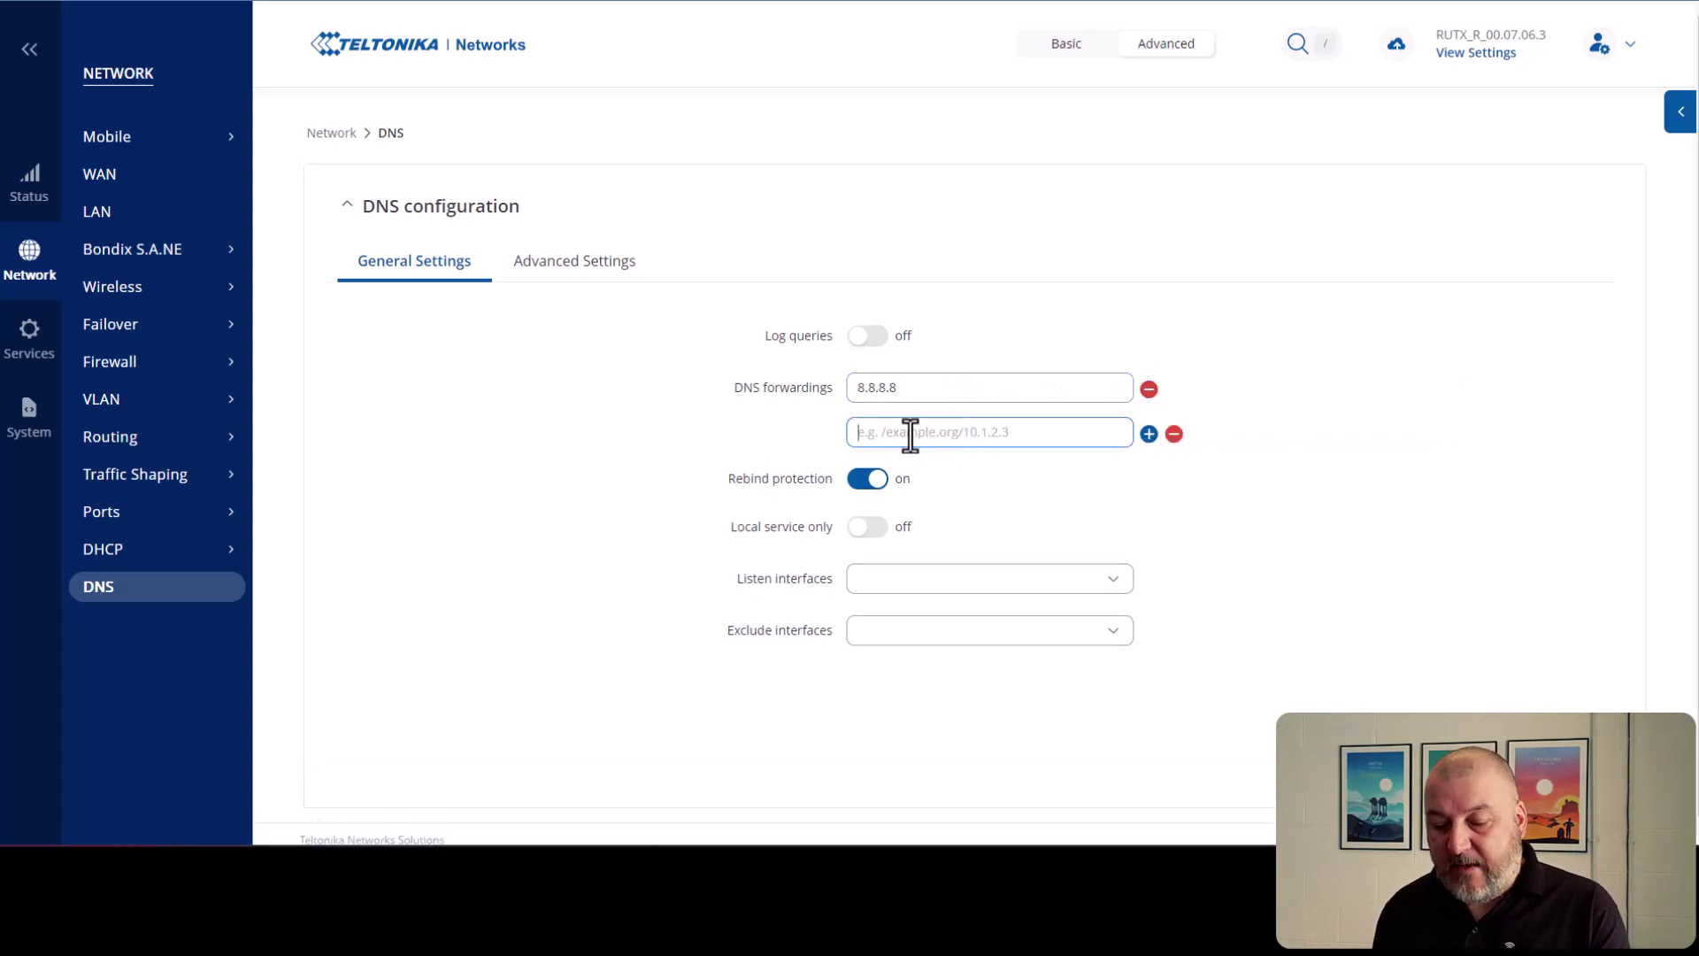
pyautogui.write('8.8.4.4')
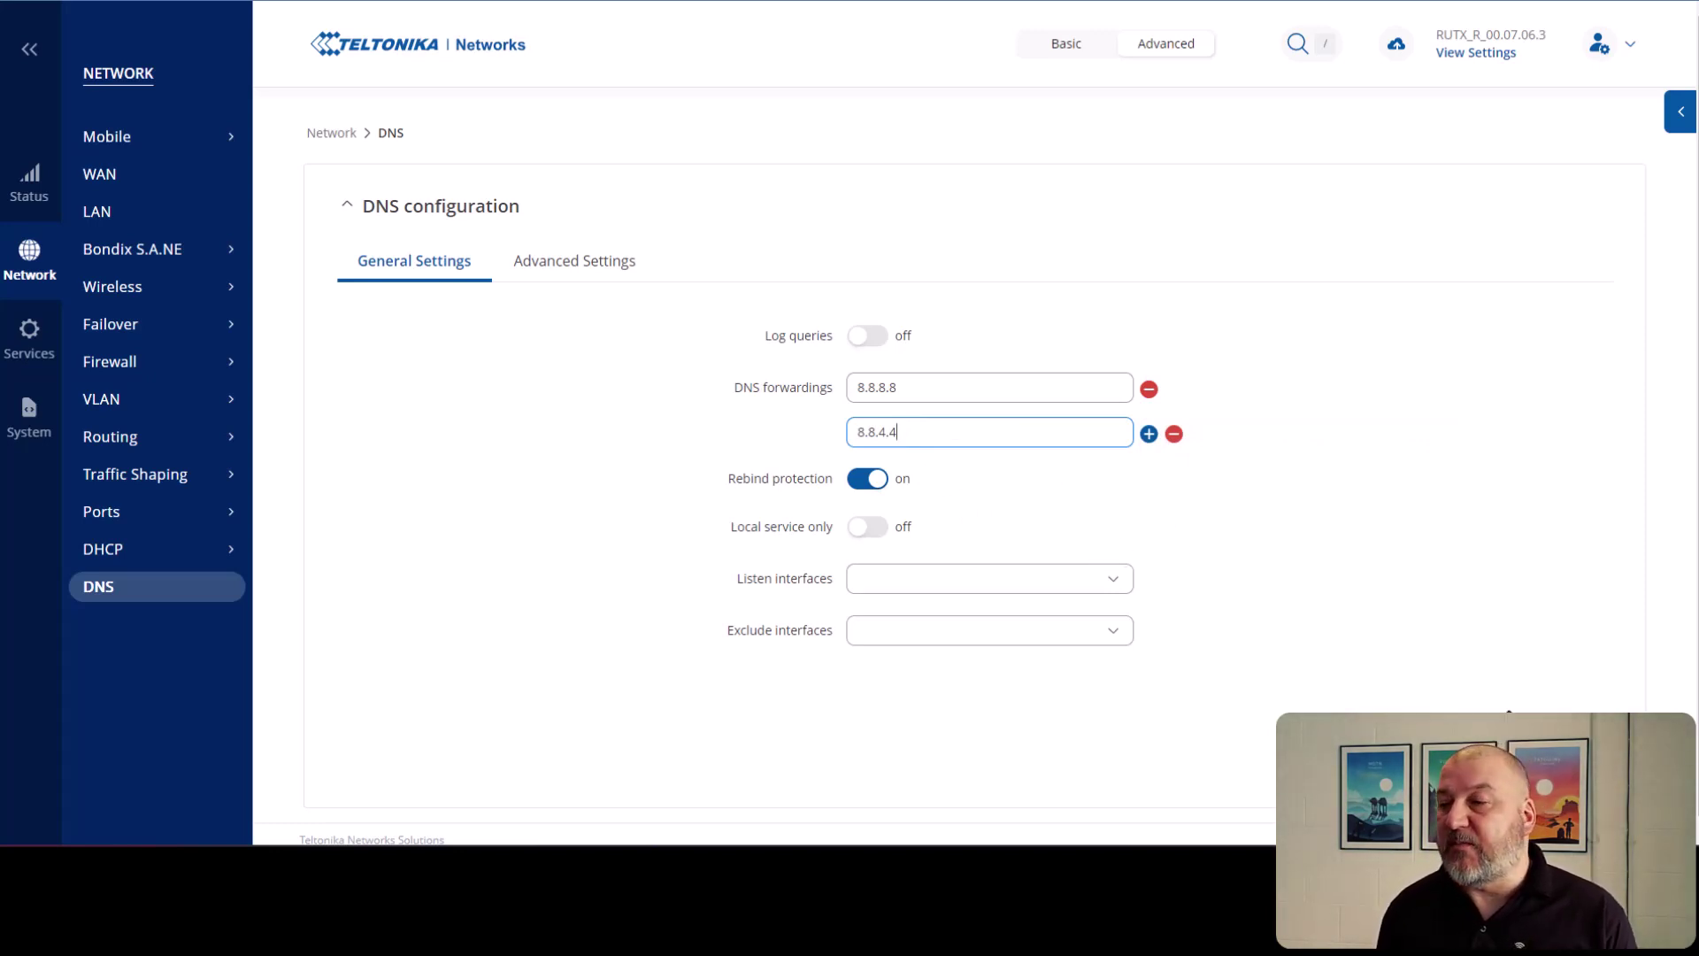
pyautogui.click(1469, 712)
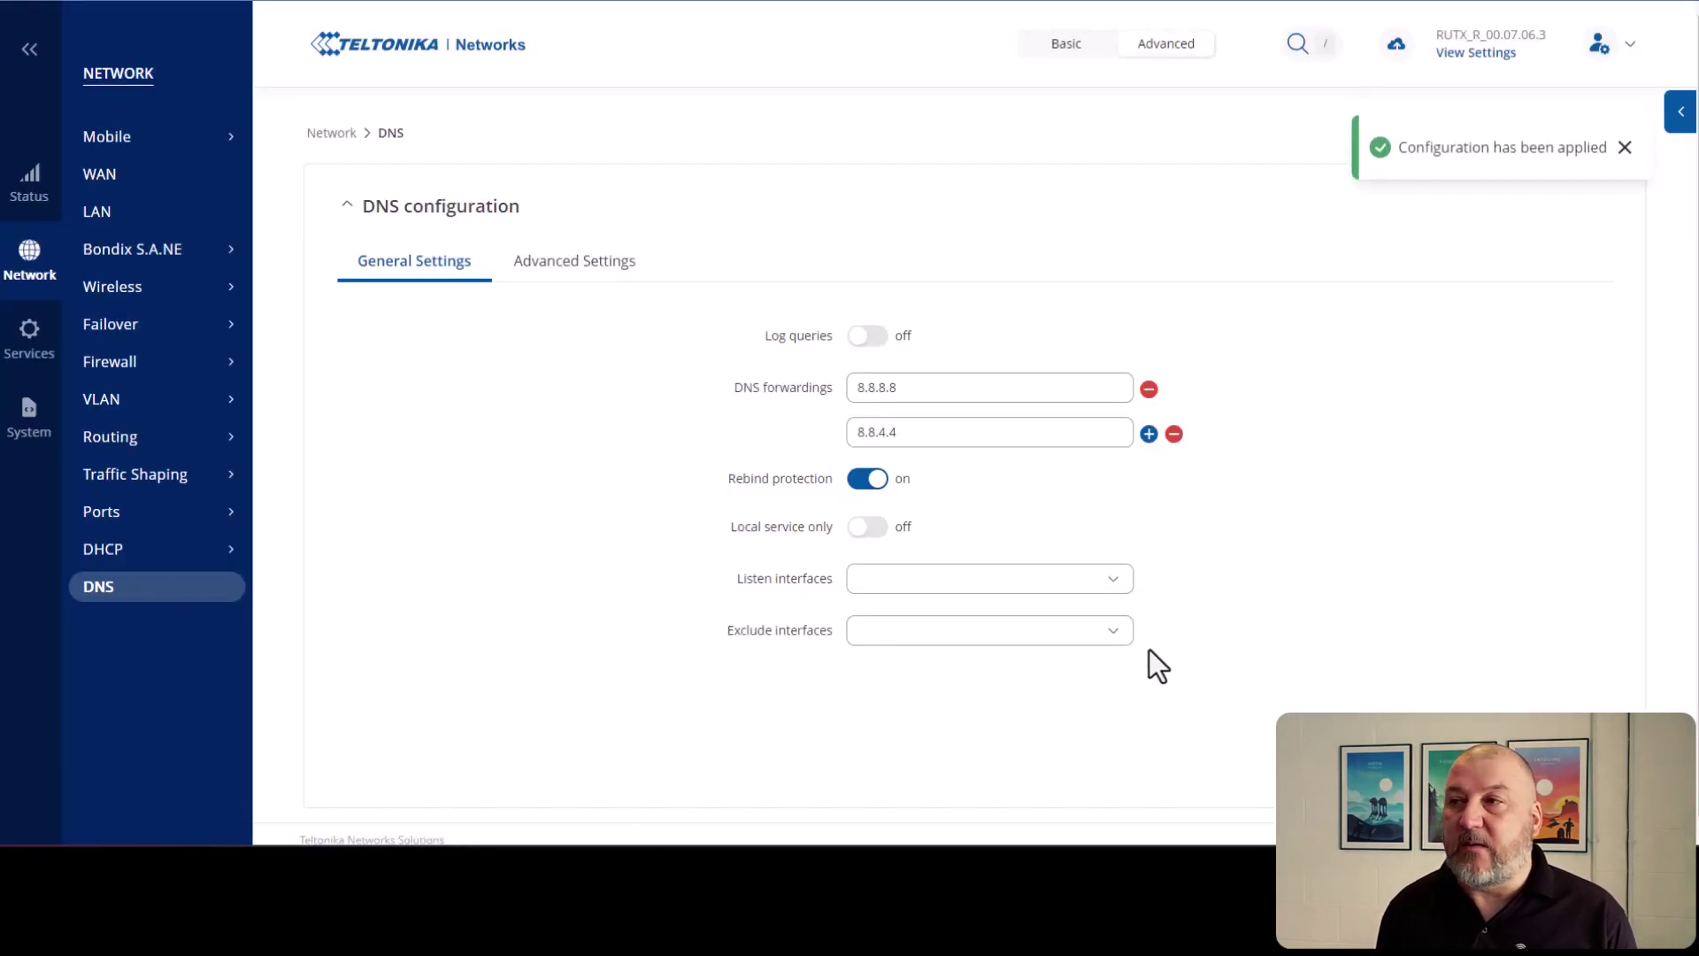
# Open the Bondix S.A.NE Status page and scroll through its empty tunnel and channel fields
pyautogui.click(146, 250)
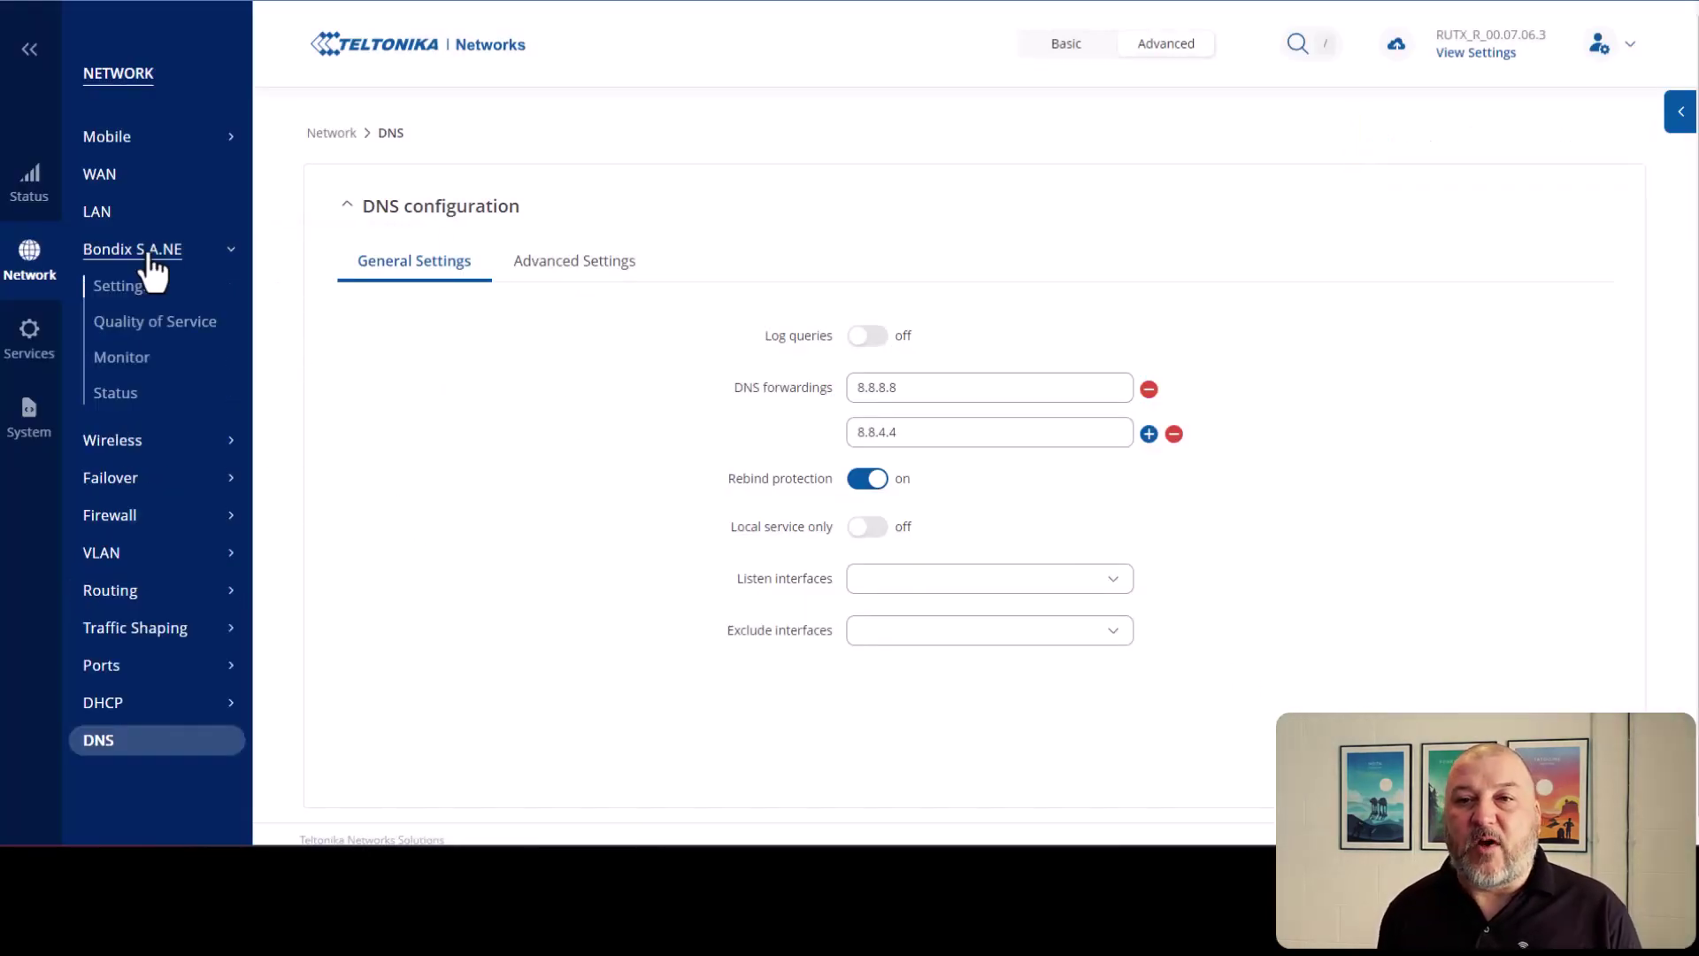
pyautogui.click(155, 279)
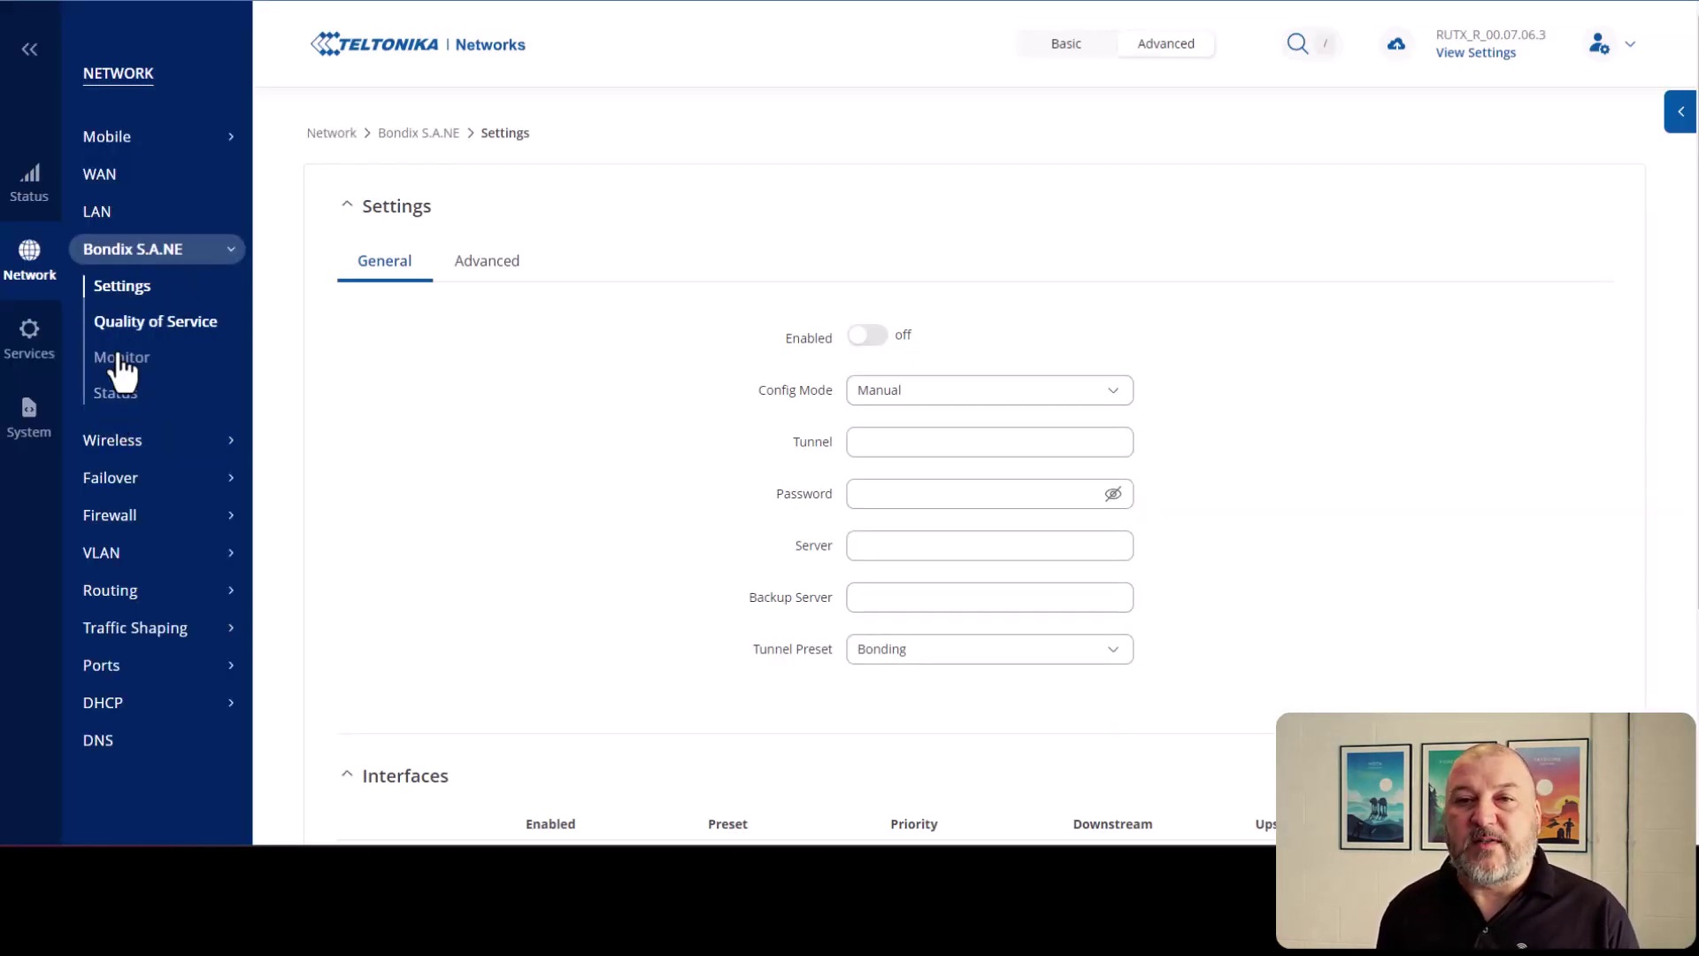
pyautogui.click(118, 396)
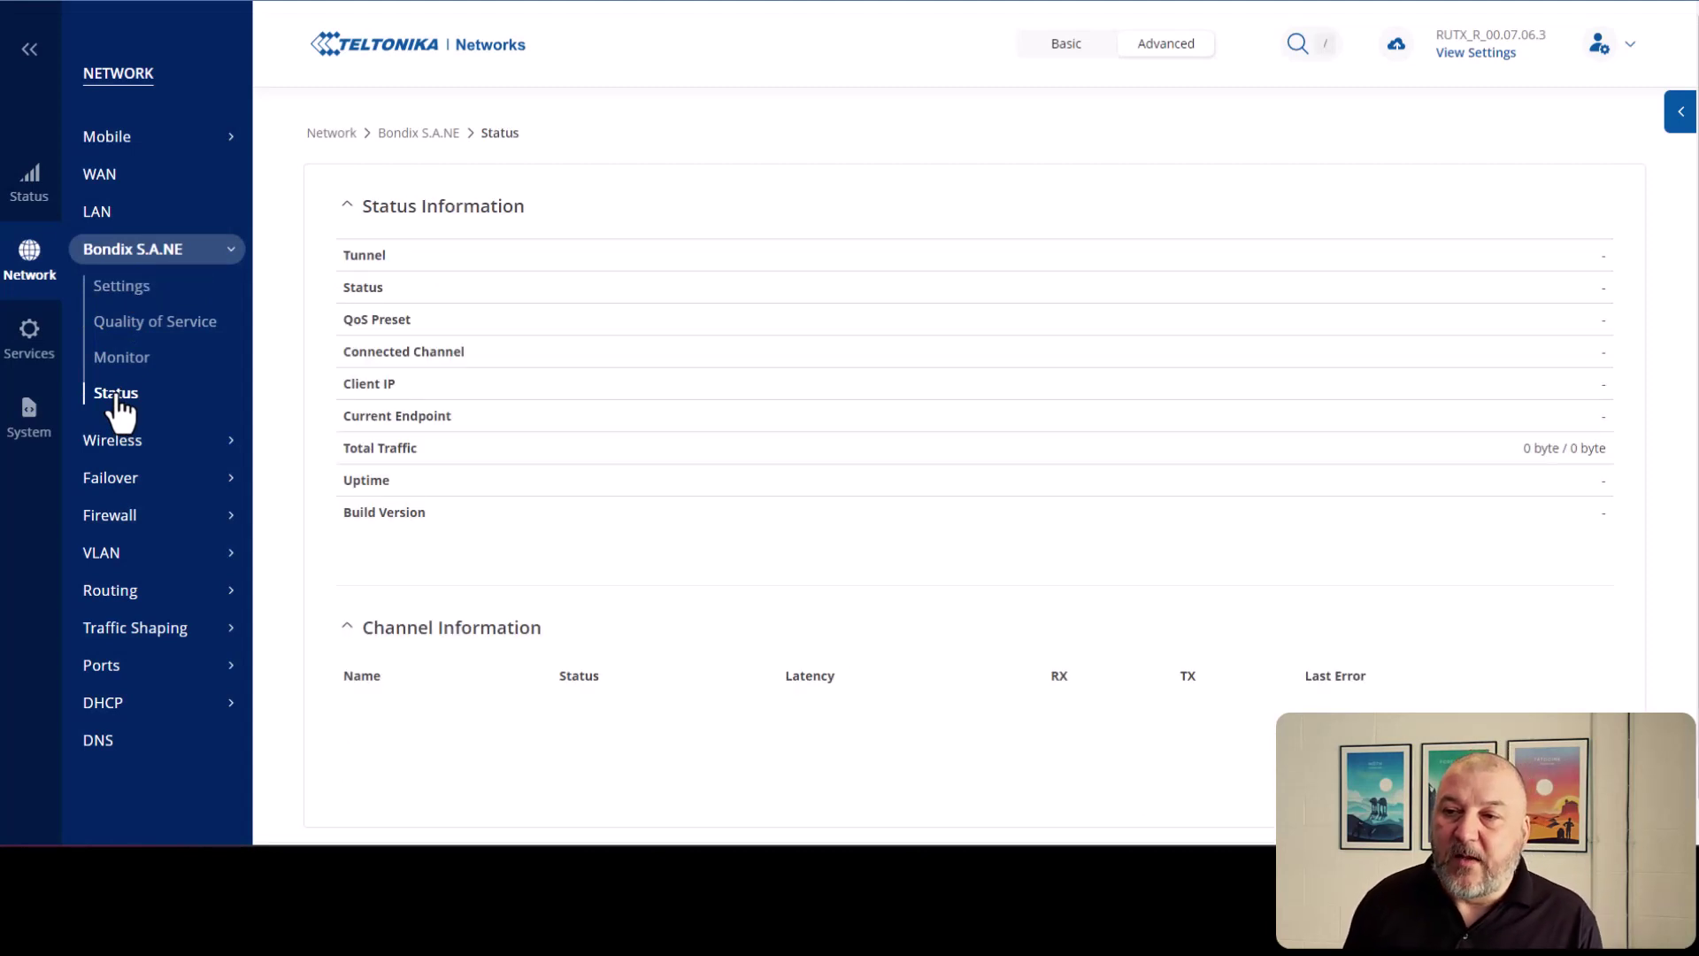
pyautogui.scroll(-1, 798, 454)
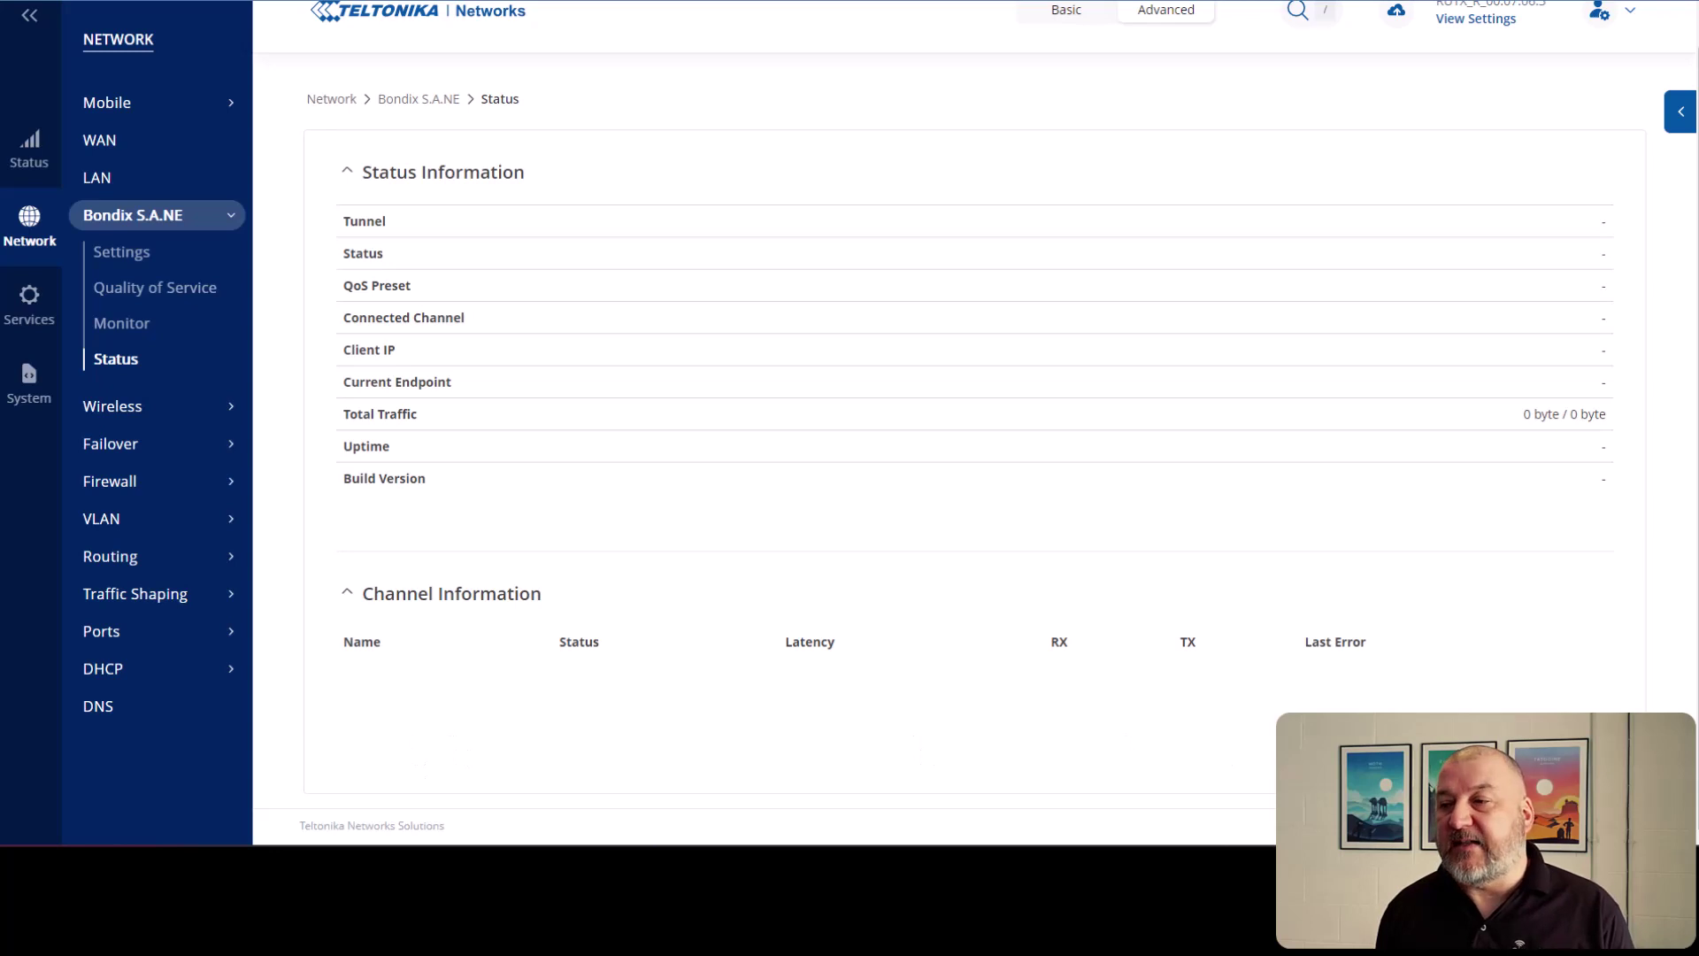
# View the Bondix S.A.NE Monitor page, then the empty Quality of Service rules list
pyautogui.scroll(1, 220, 345)
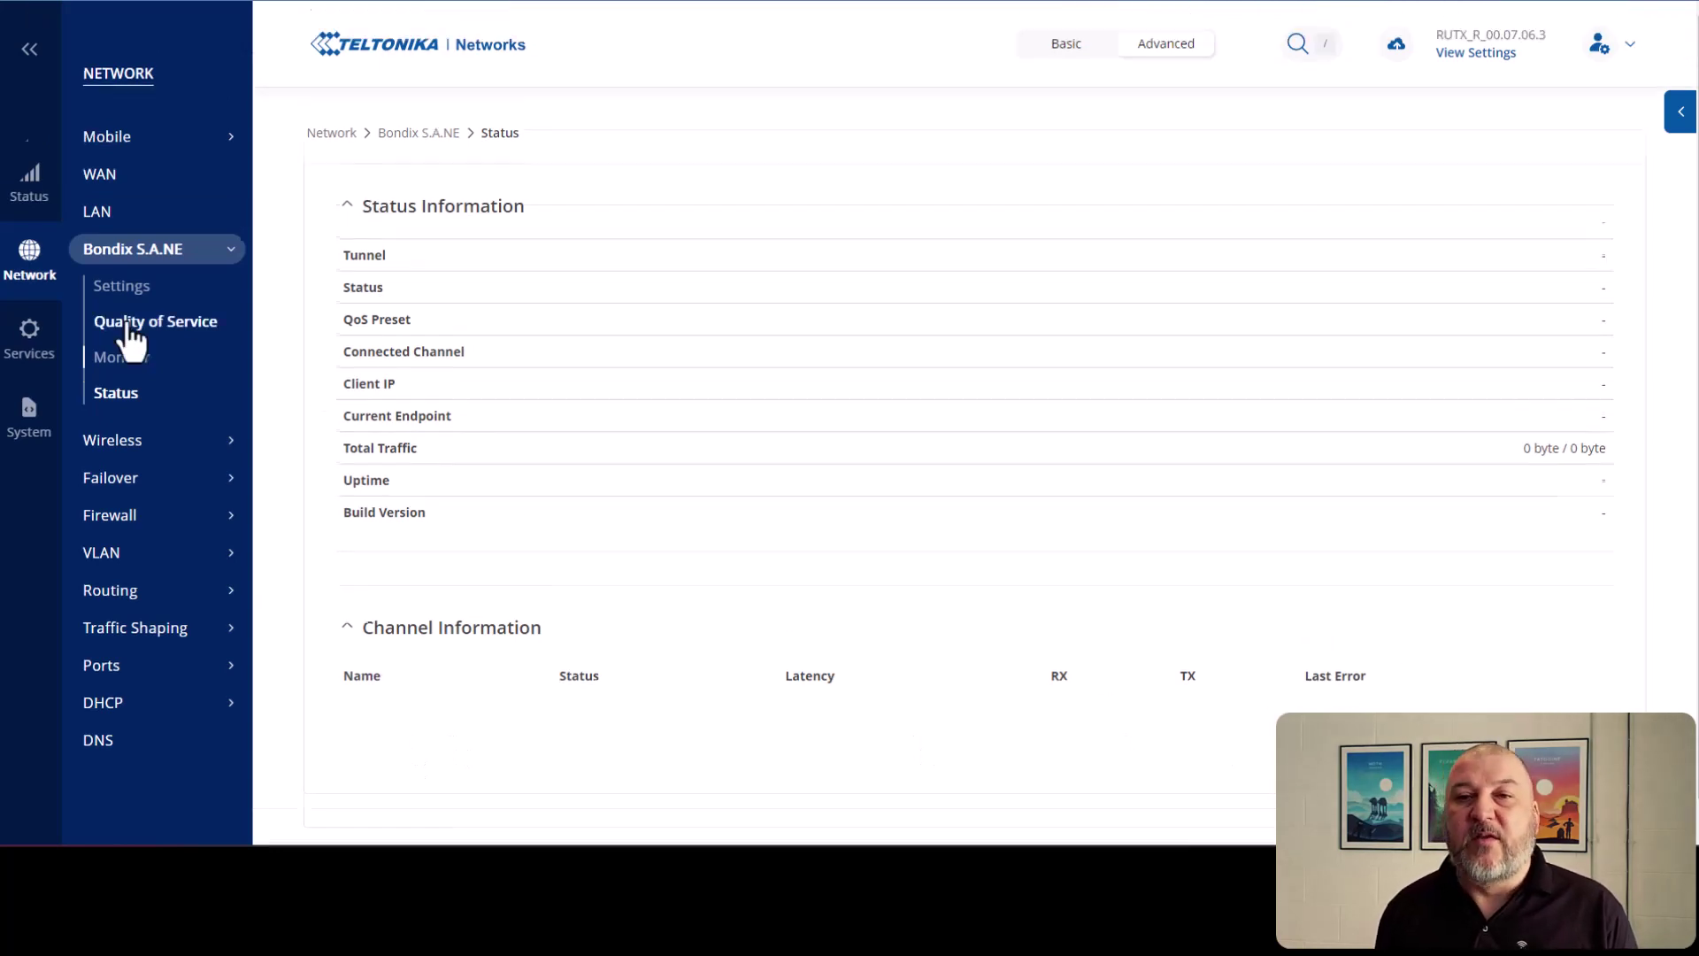
pyautogui.click(220, 355)
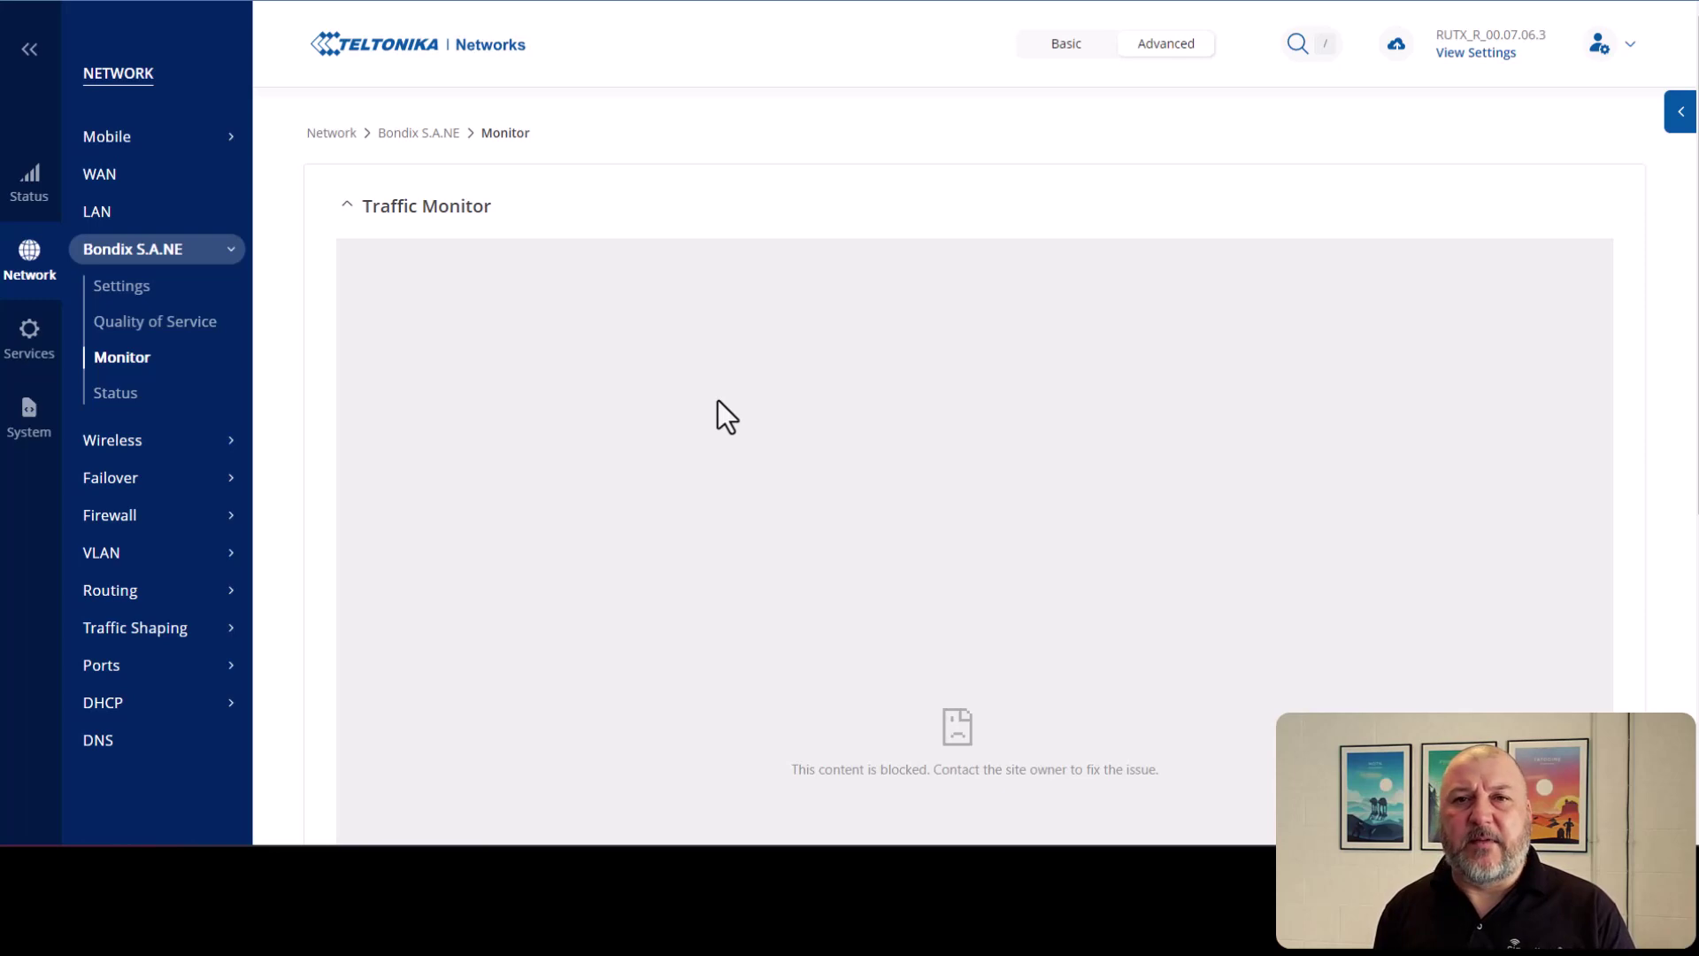
pyautogui.click(163, 325)
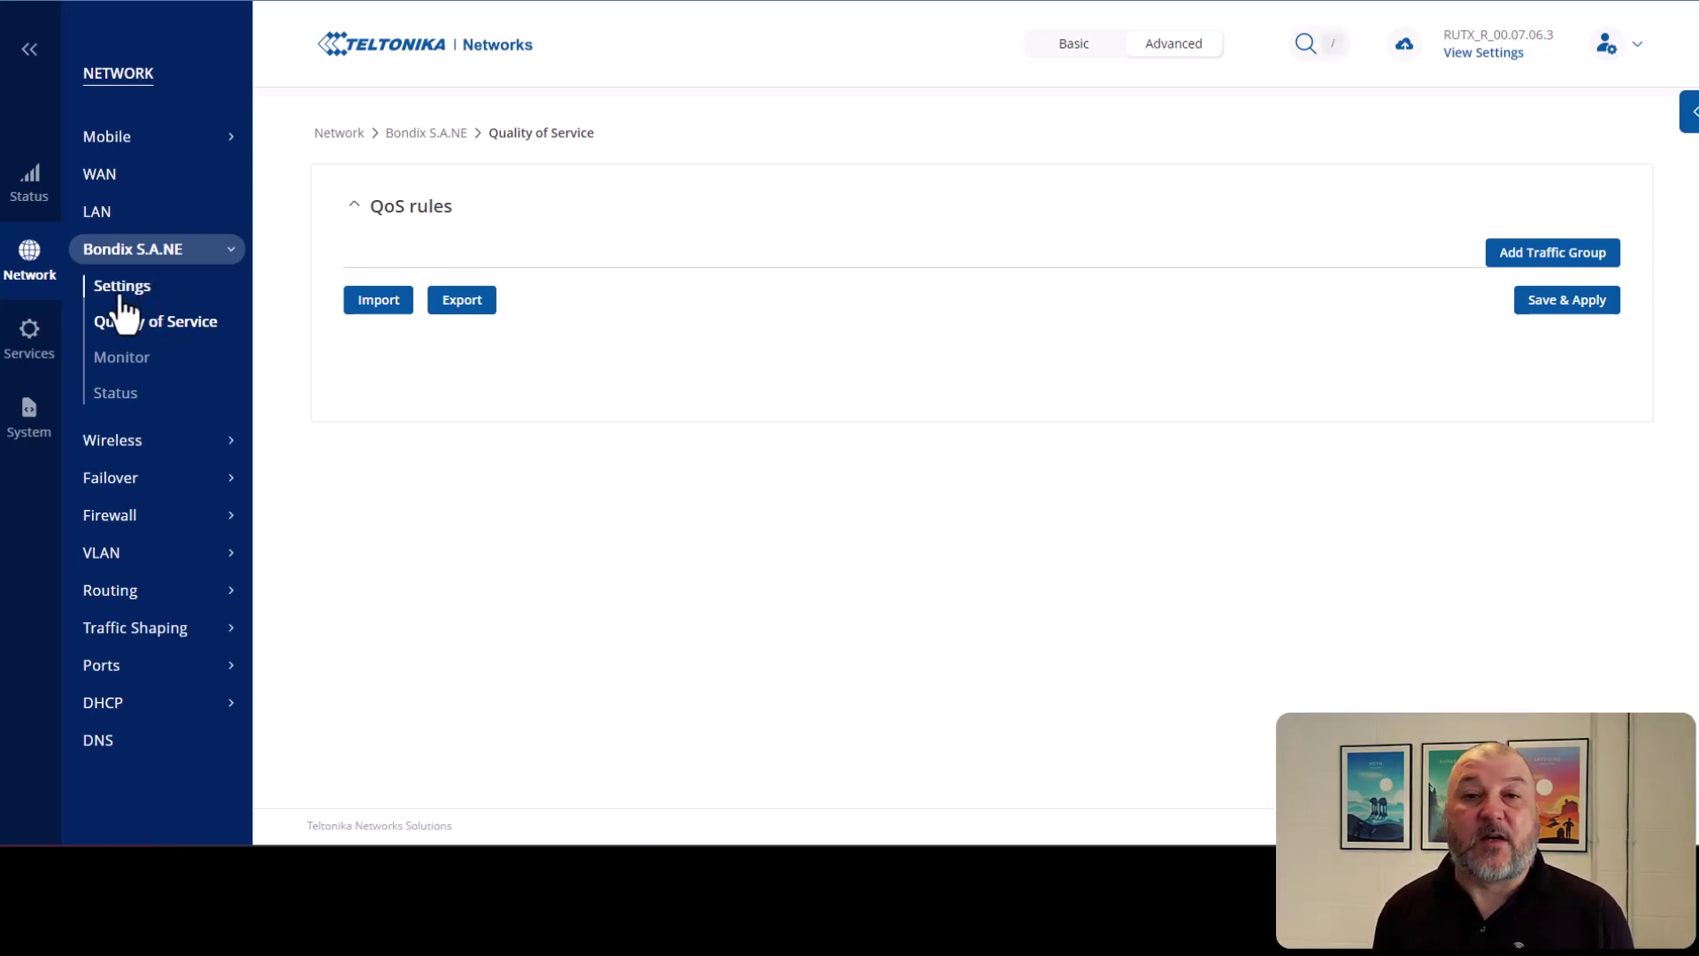
# Go back to the Bondix S.A.NE Settings page from the sidebar
pyautogui.click(124, 301)
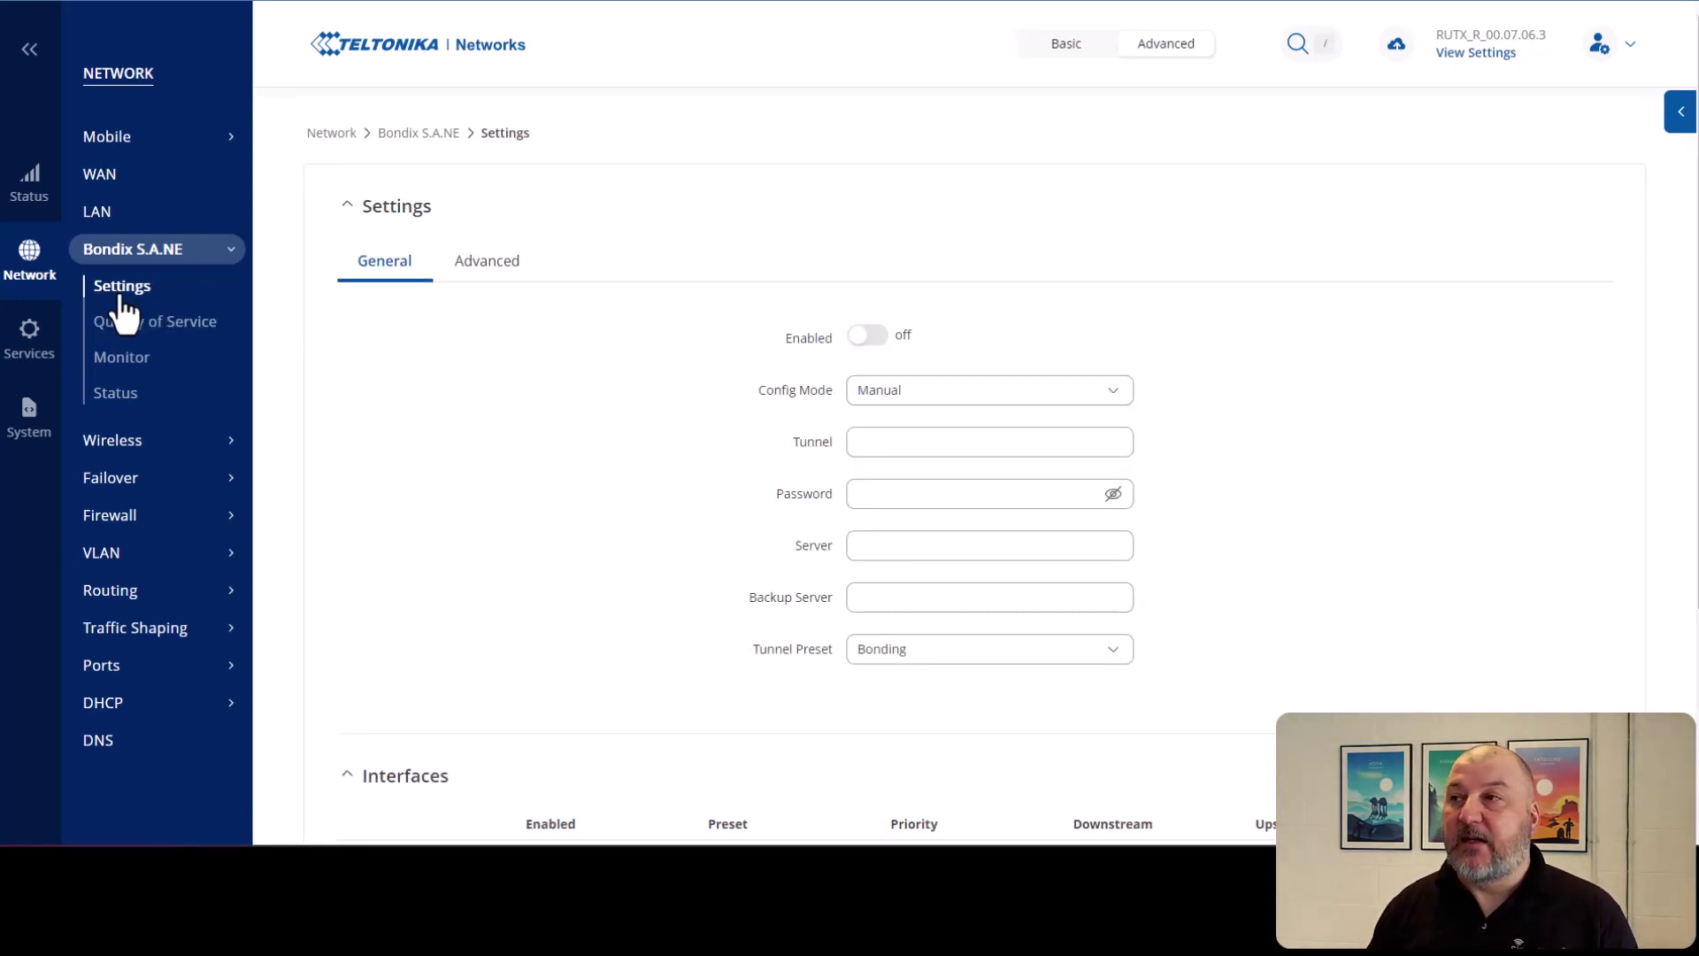